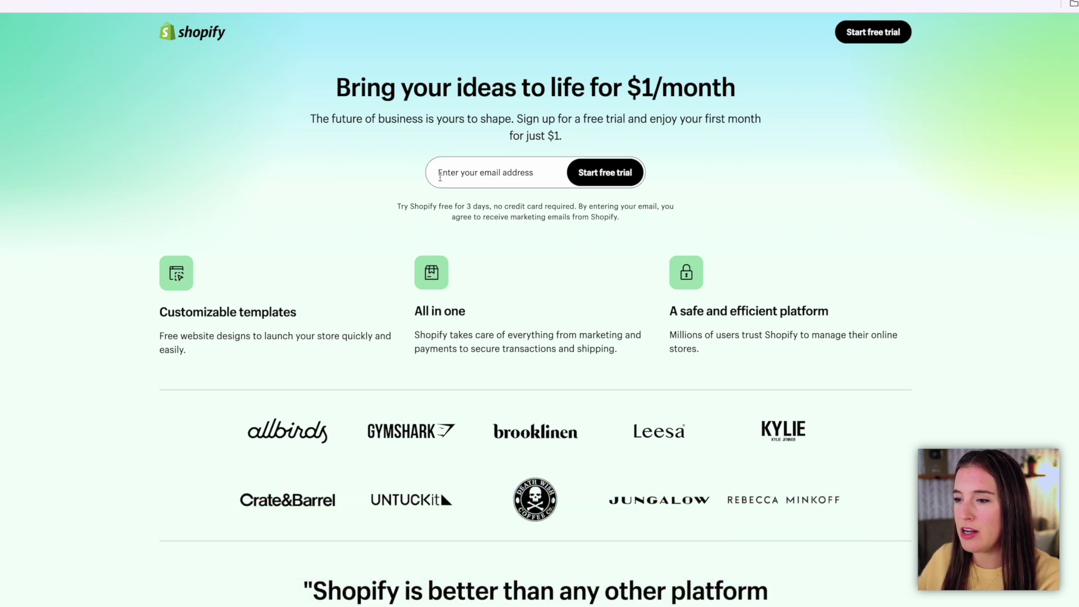
Paste the sign-up e-mail address into the free-trial e-mail field
click(565, 178)
key(ctrl+v)
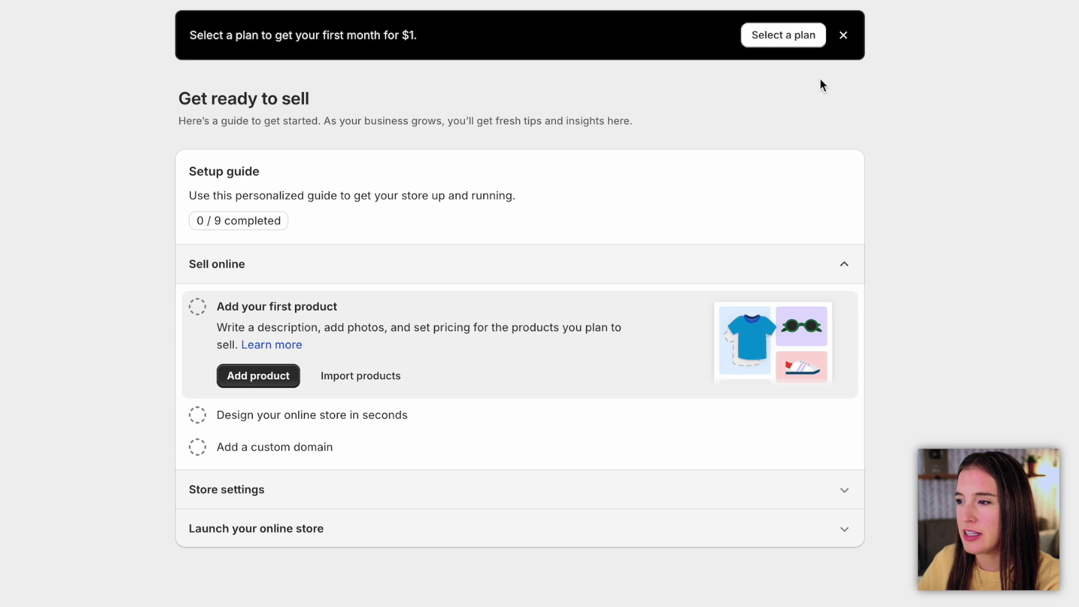
Pick the Basic plan from the subscription plans and proceed to subscribe
click(779, 42)
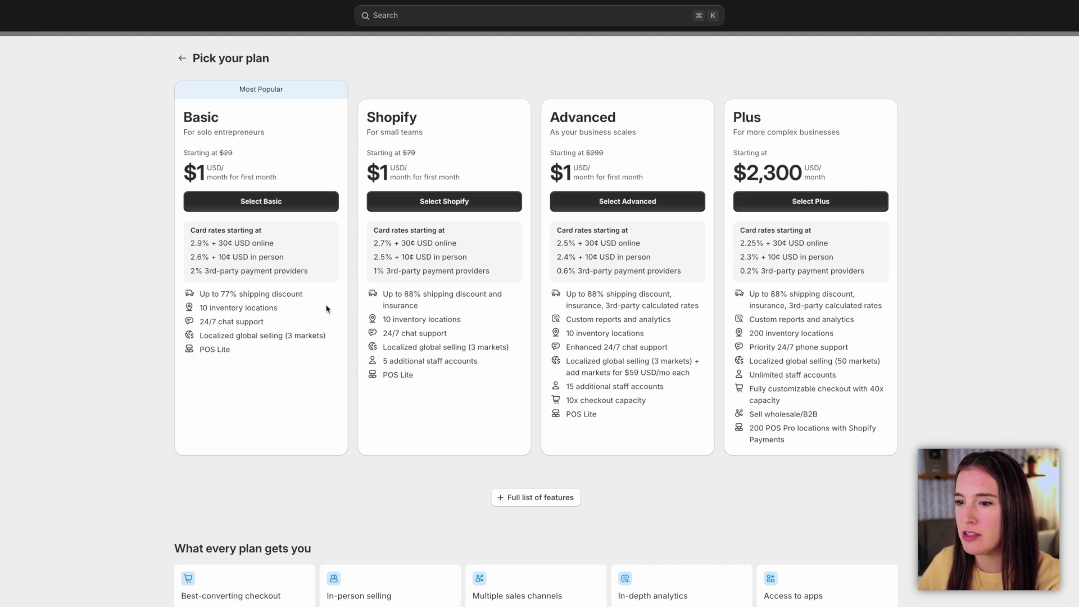
click(270, 204)
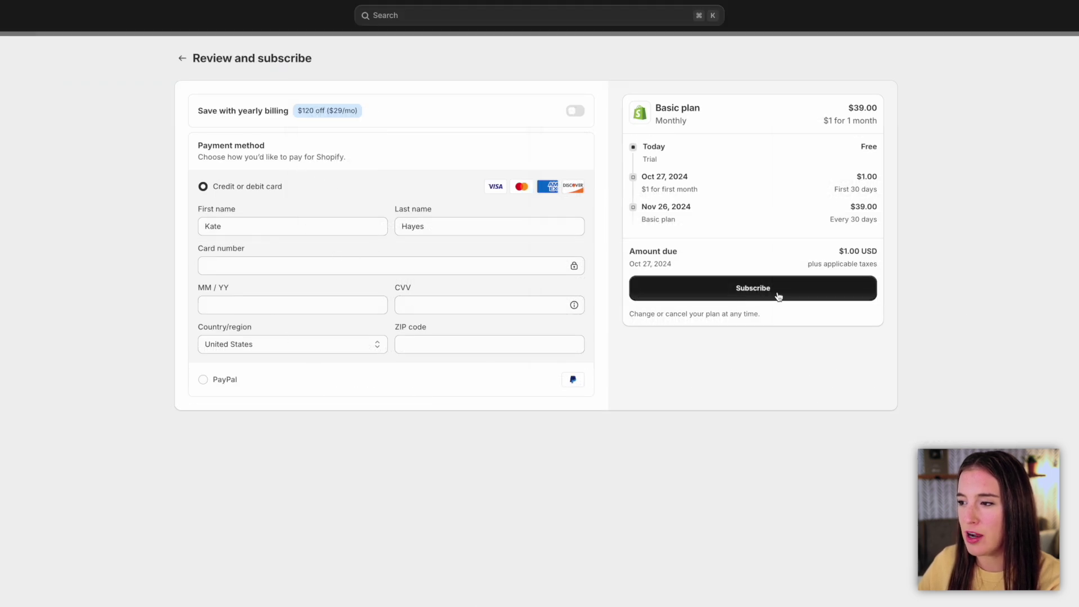
click(777, 293)
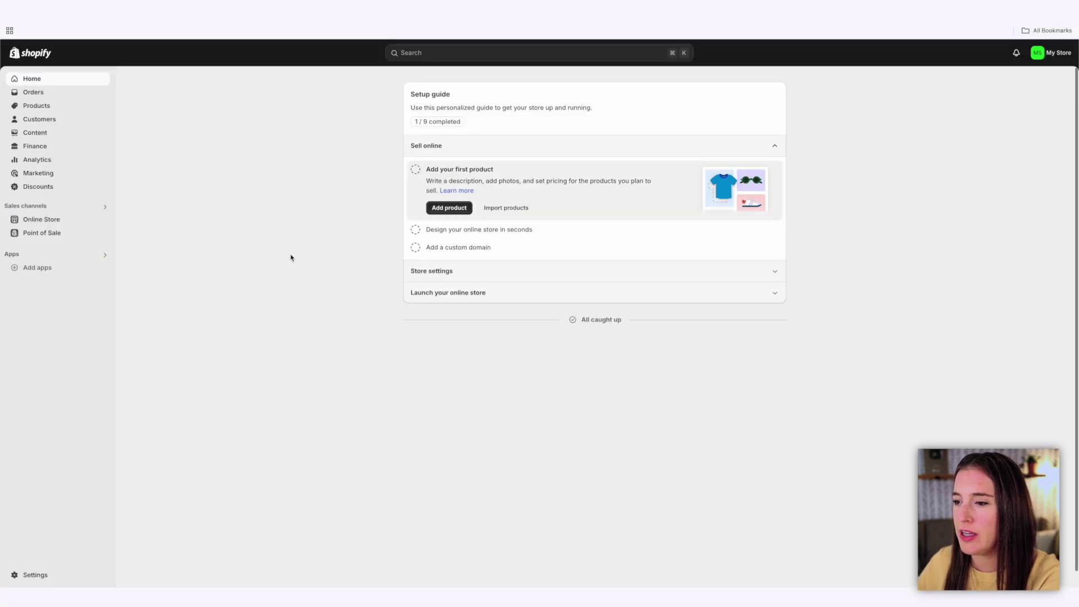
Rename the store from My Store to 'Kate's Store' through the setup guide and save
click(776, 275)
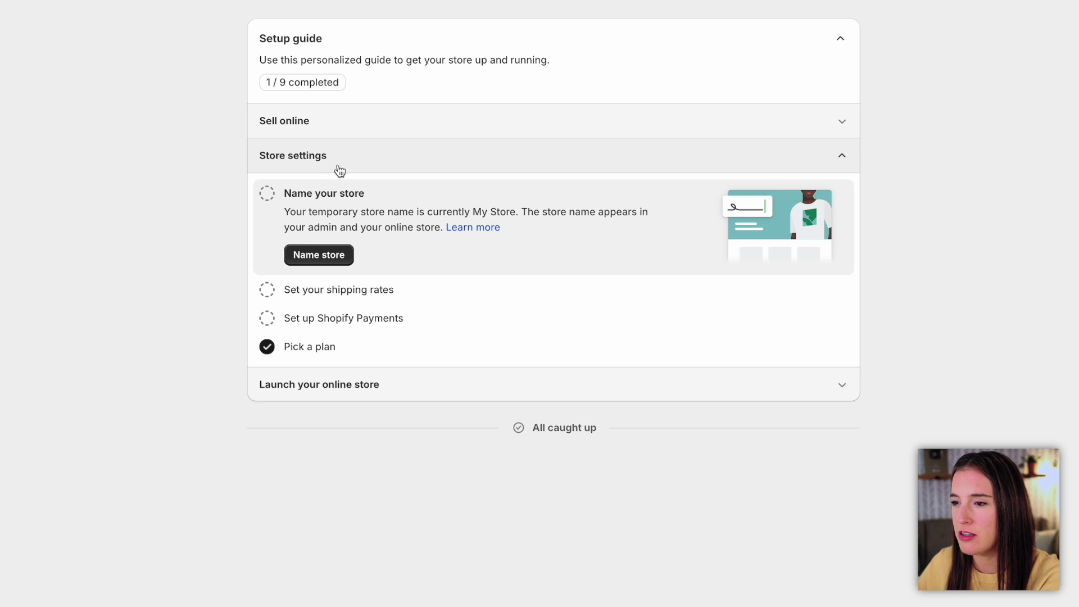
click(319, 256)
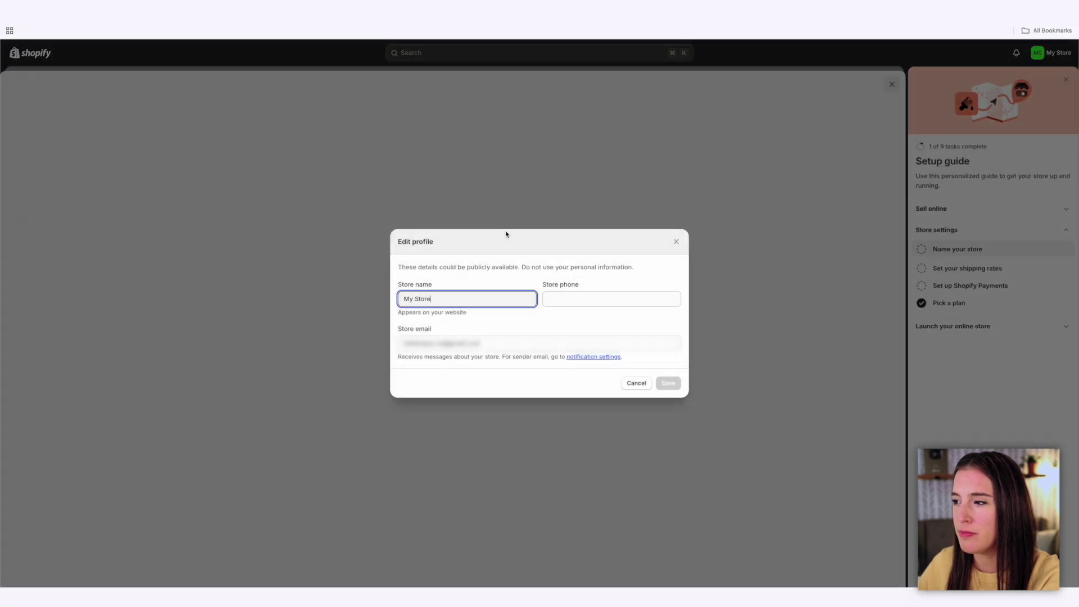
key(BackSpace)
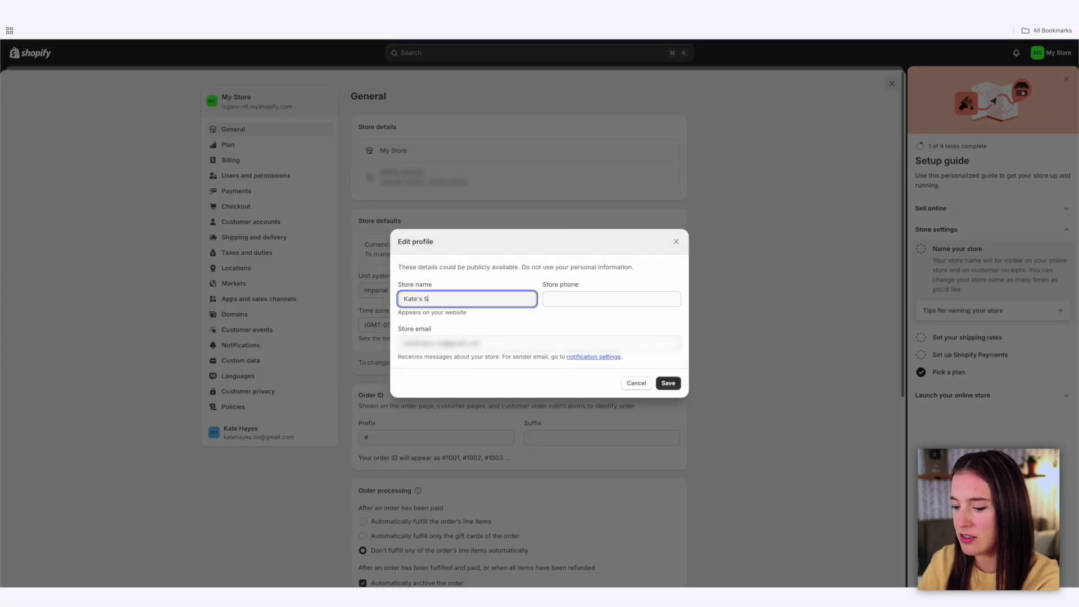
text(Kate's Store)
click(671, 383)
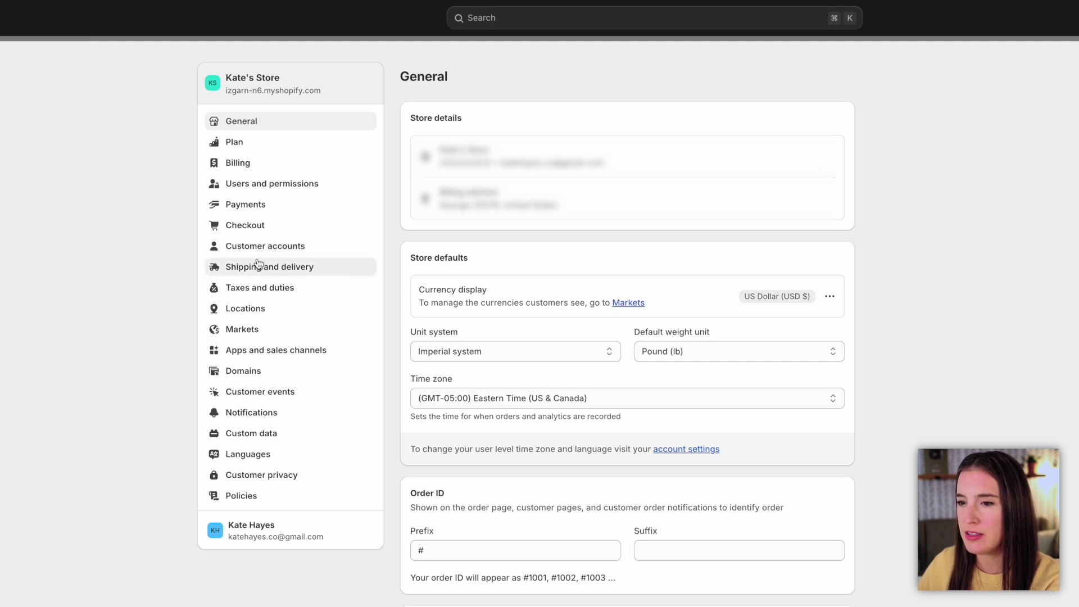
Look through the Payments and Domains settings, then return to the admin home
click(254, 212)
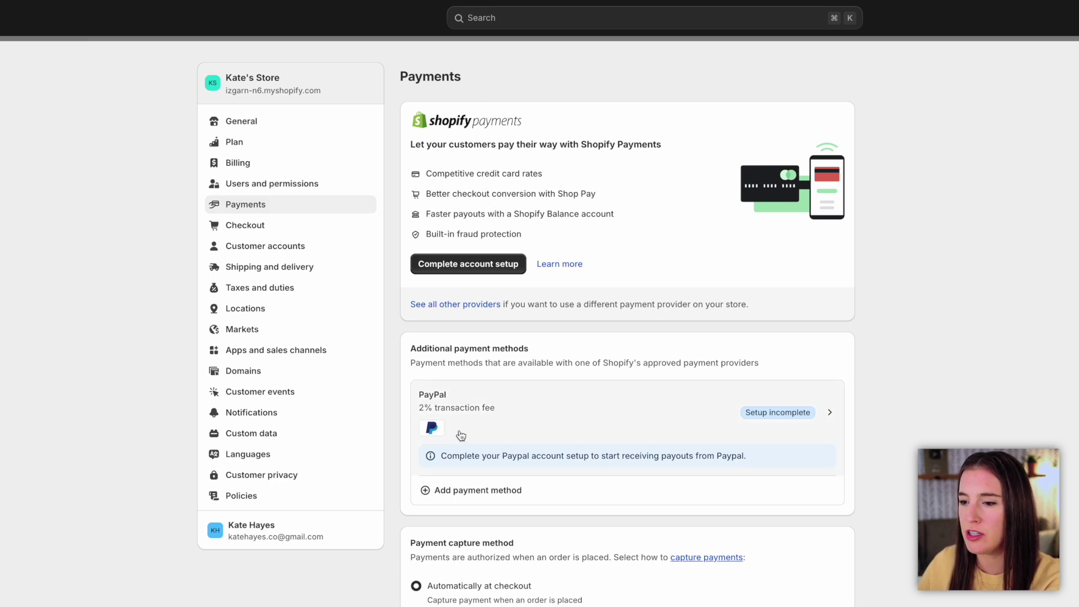
scroll(710, 425, down, 4)
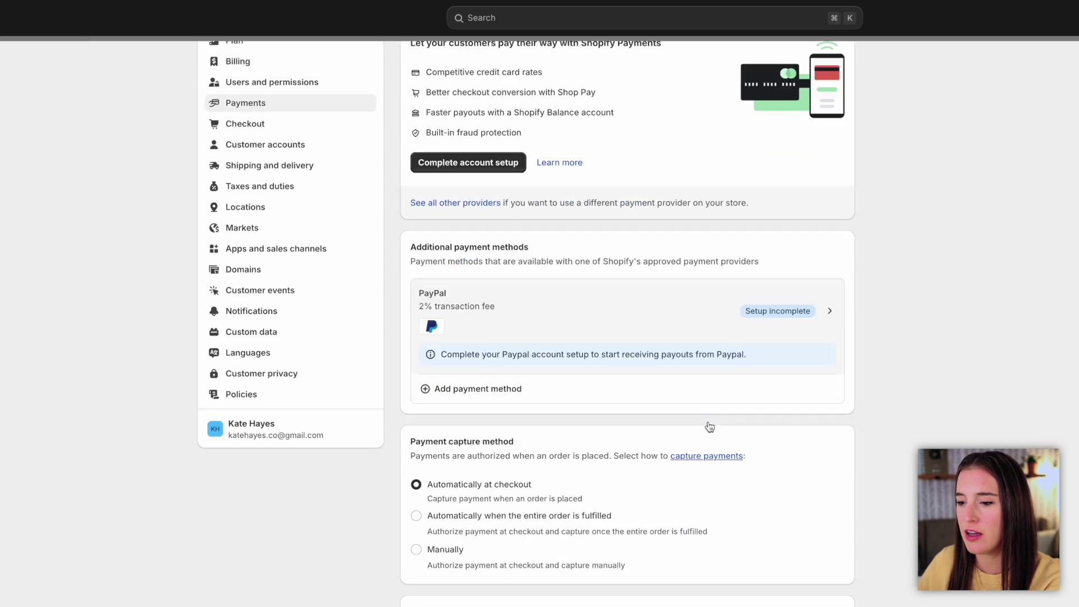
scroll(712, 429, up, 4)
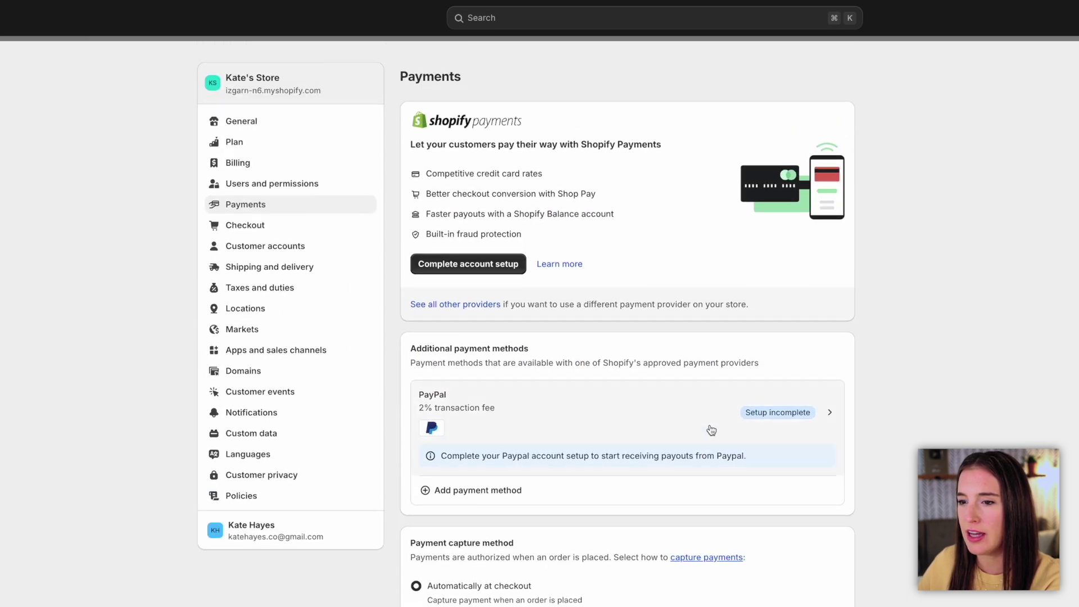
click(260, 376)
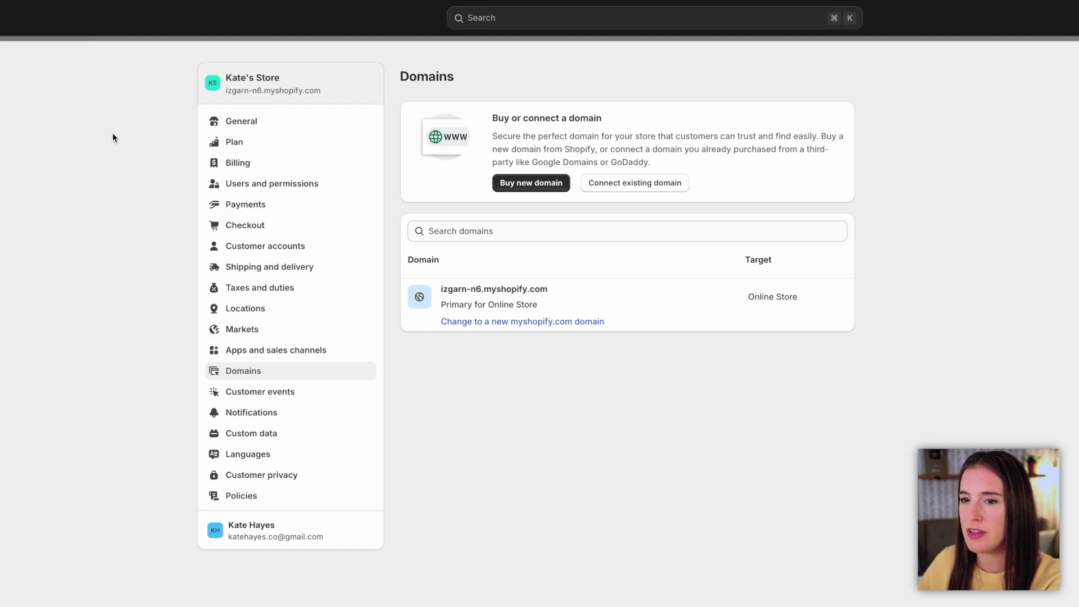
click(69, 96)
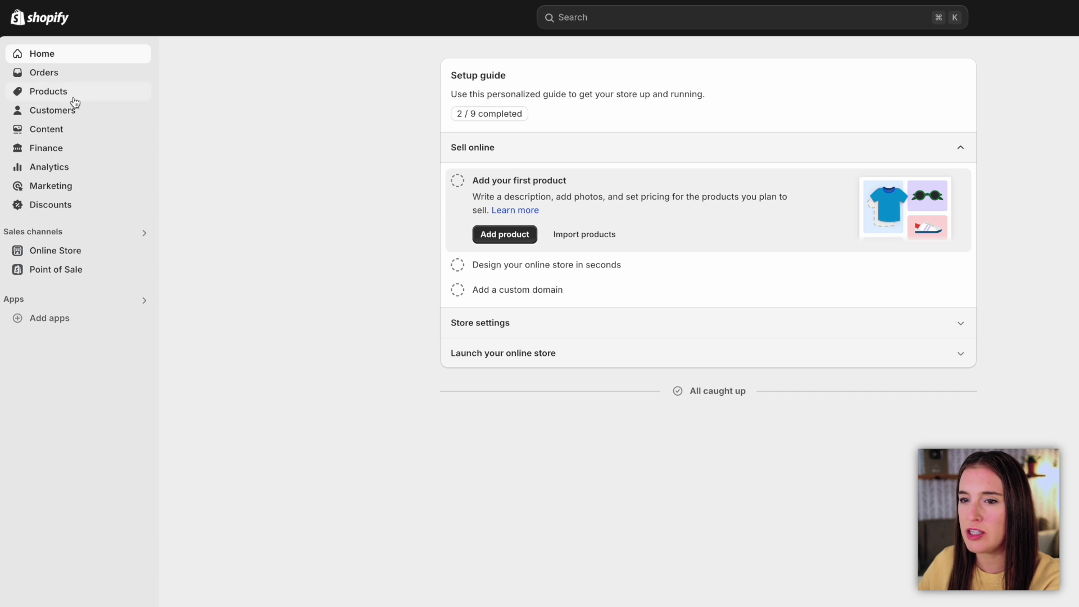
Start a new product titled 'Canva Slide Deck'
click(51, 97)
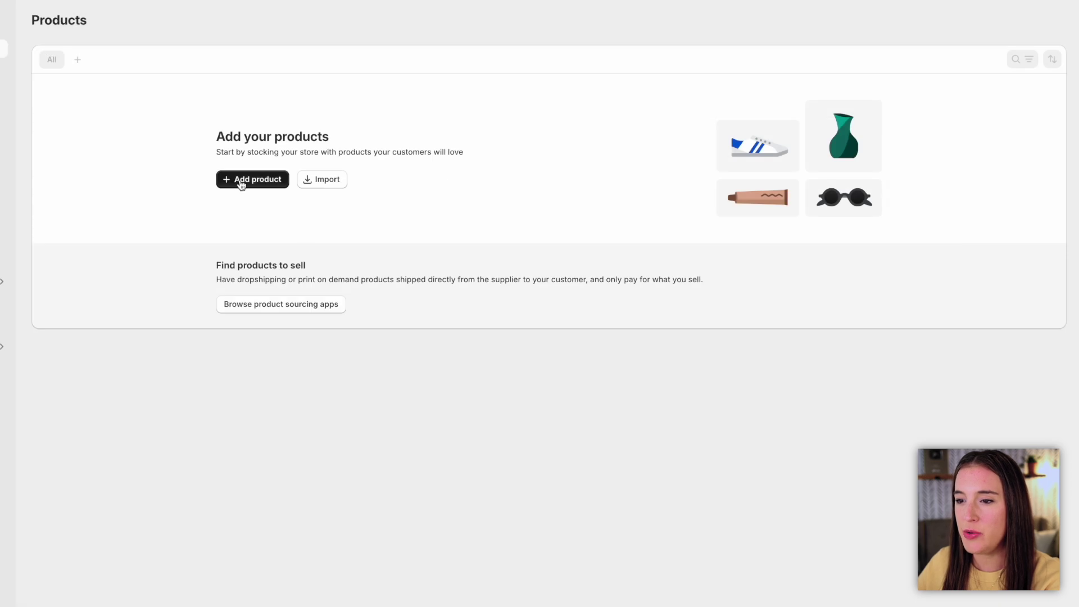
click(392, 227)
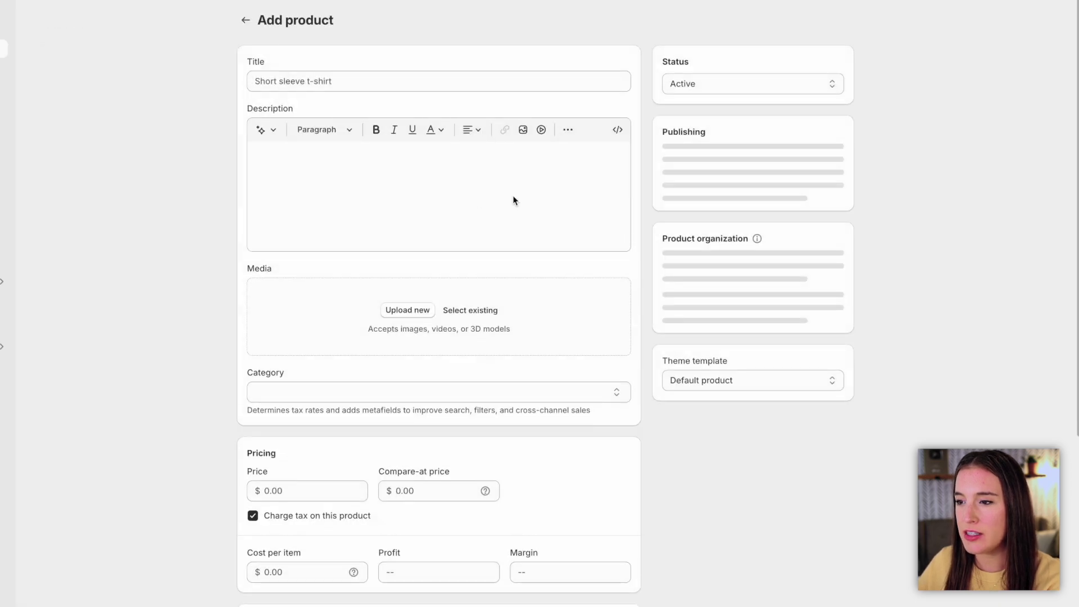
scroll(647, 198, down, 7)
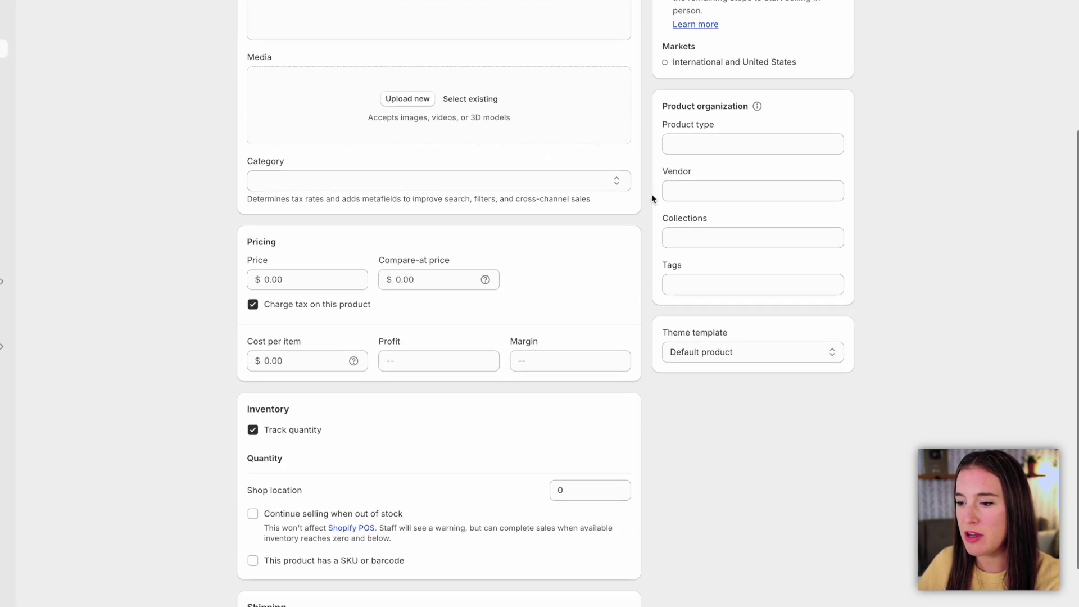
scroll(652, 194, up, 7)
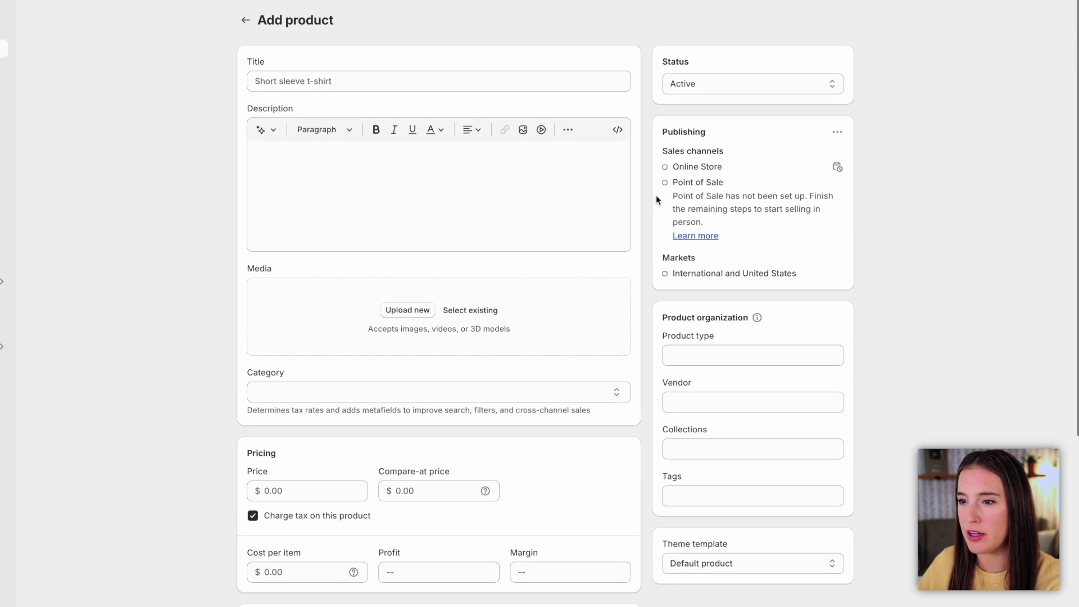
click(401, 82)
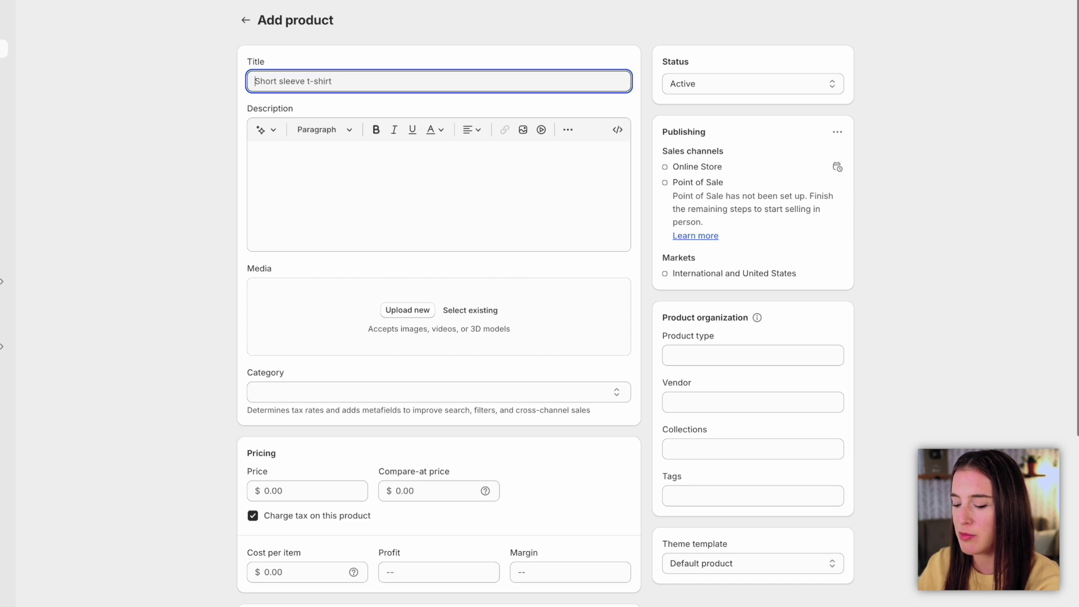
text(Funny Mom Mug)
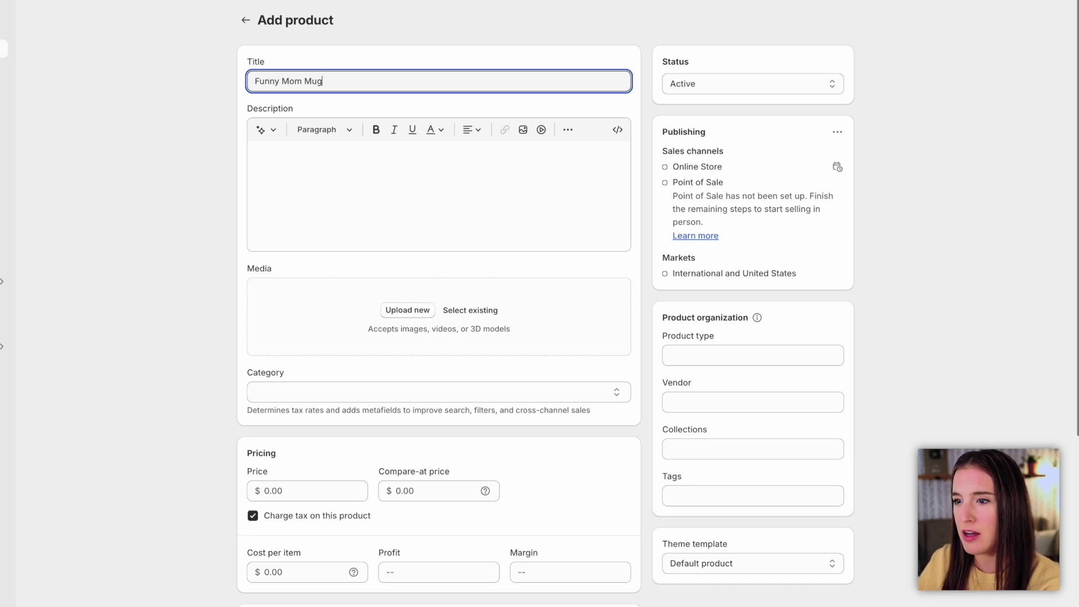
key(ctrl+a)
key(BackSpace)
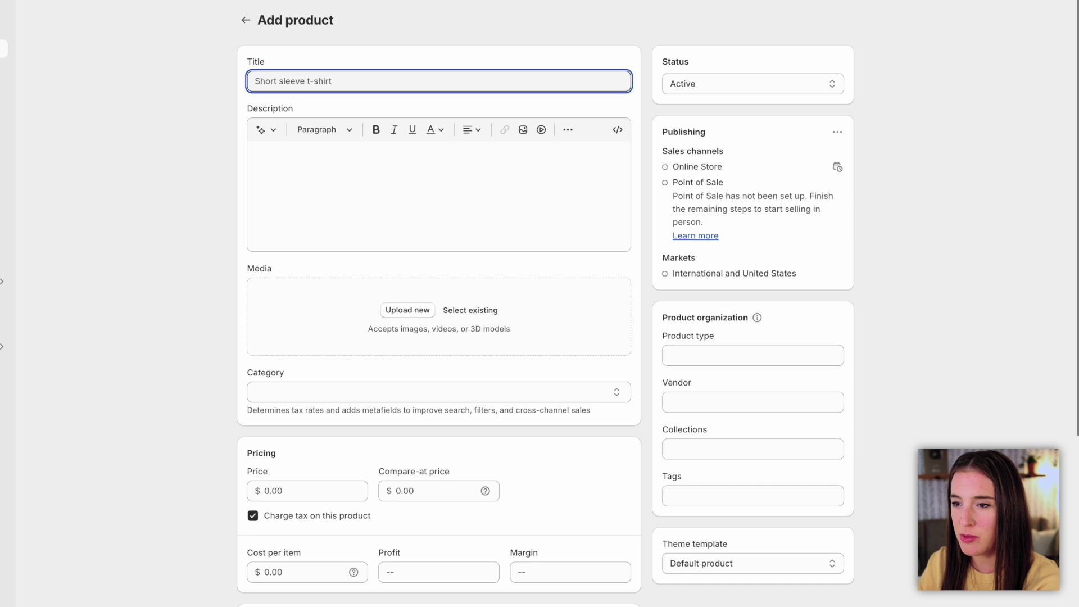
text(Canva)
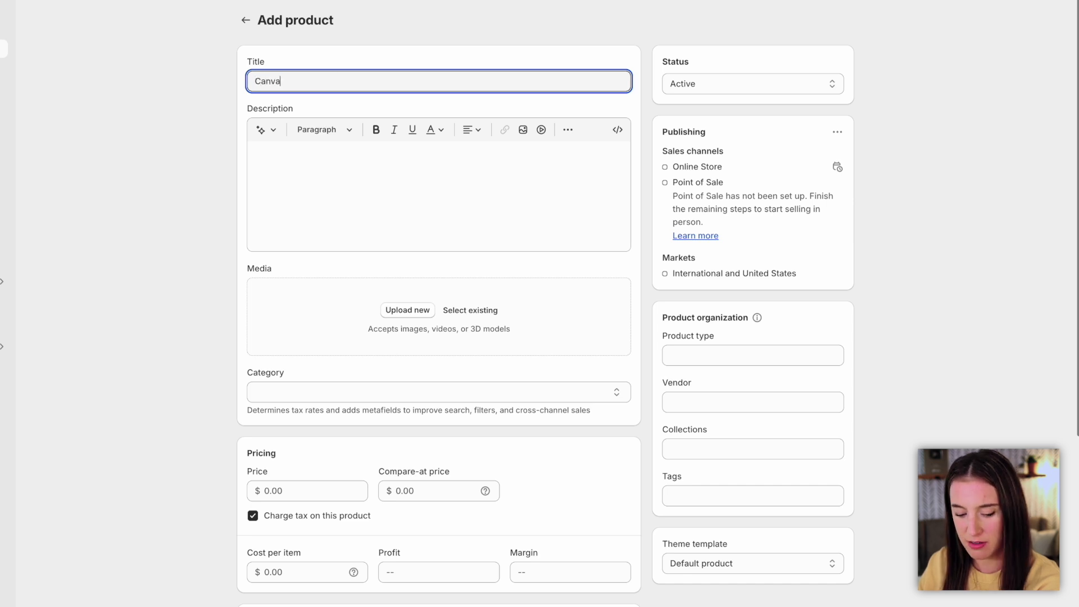
text( Slide Deck Template)
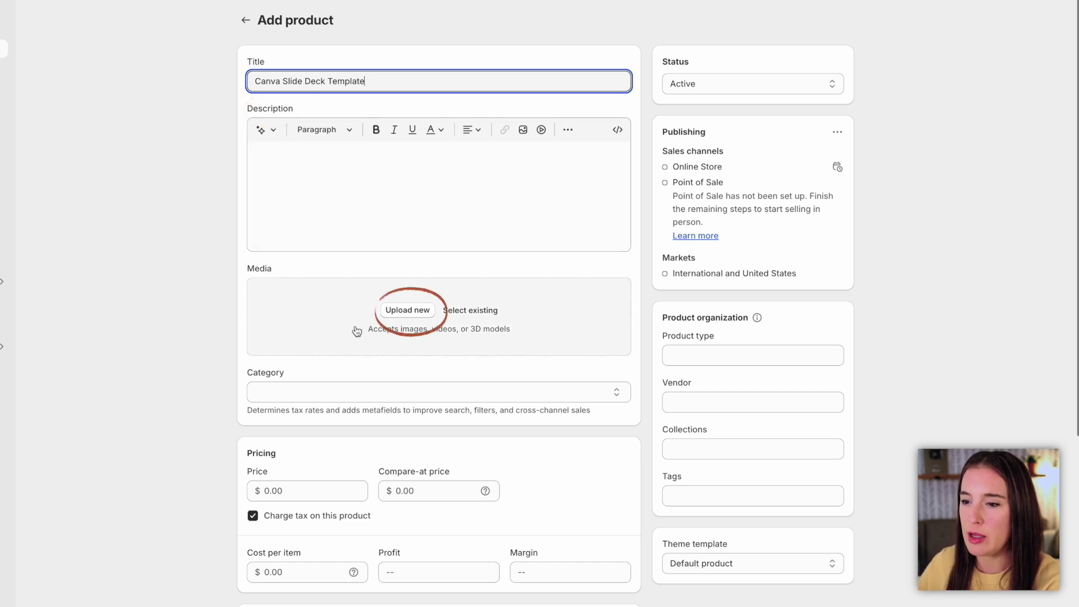
Set the product's category and $20 price, mark it not physical, and save
scroll(427, 315, down, 2)
click(388, 309)
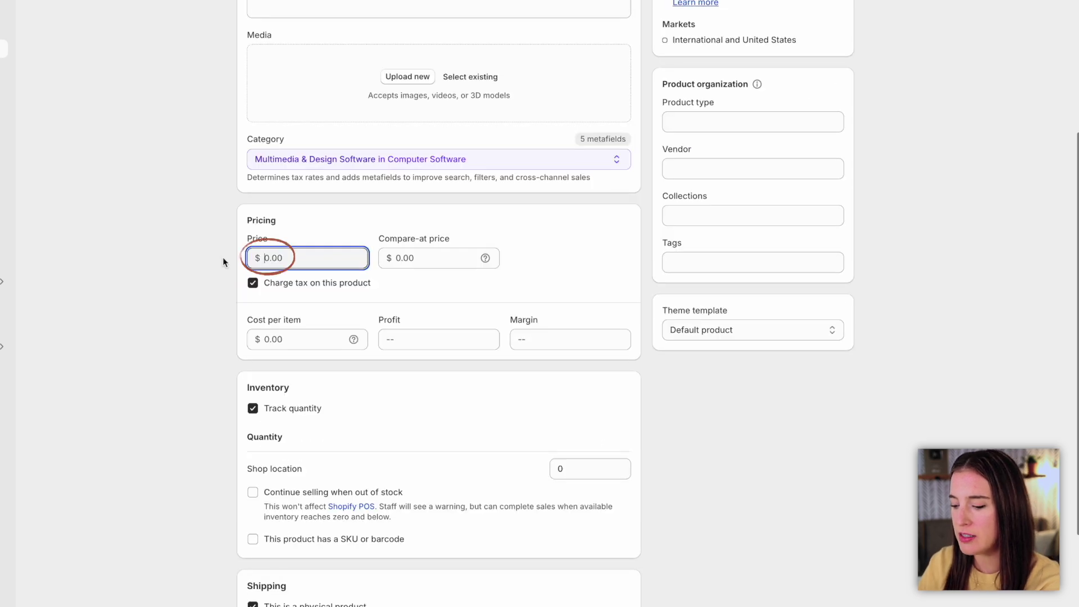
text(20)
scroll(336, 221, down, 4)
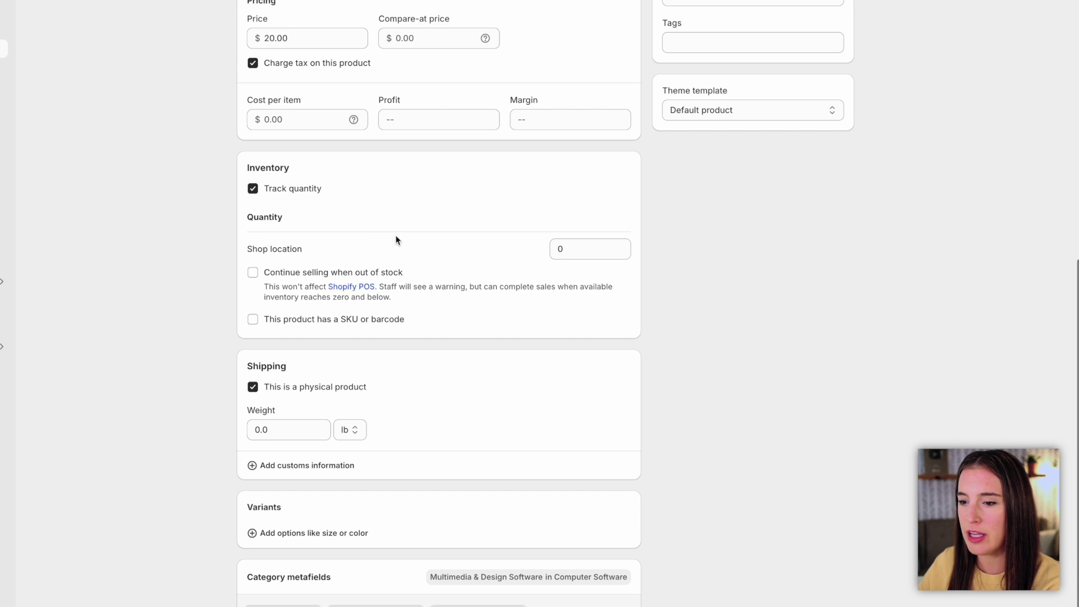
scroll(402, 372, down, 1)
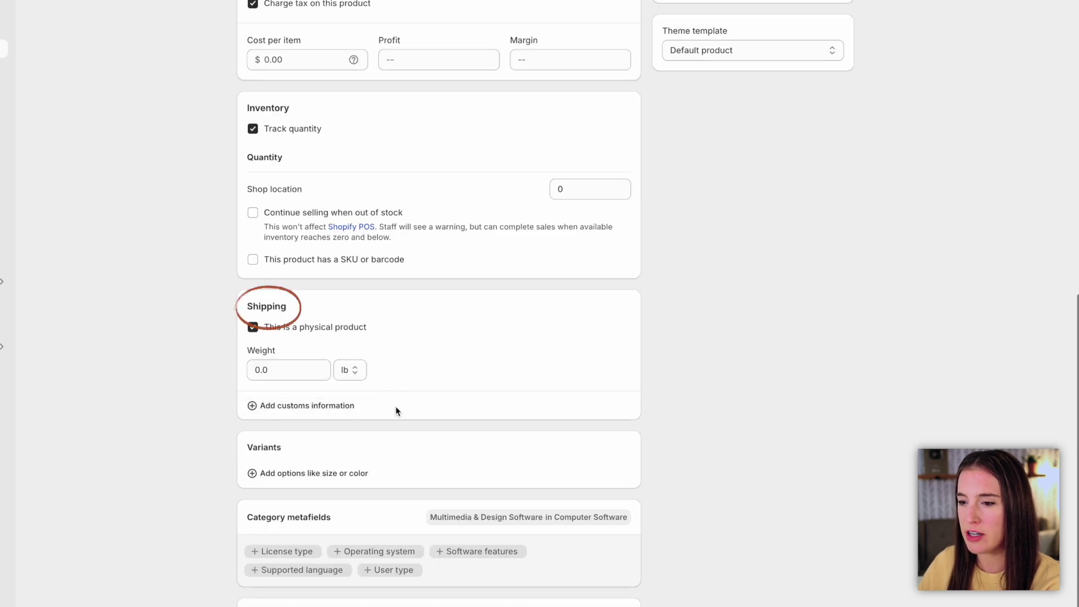
click(253, 329)
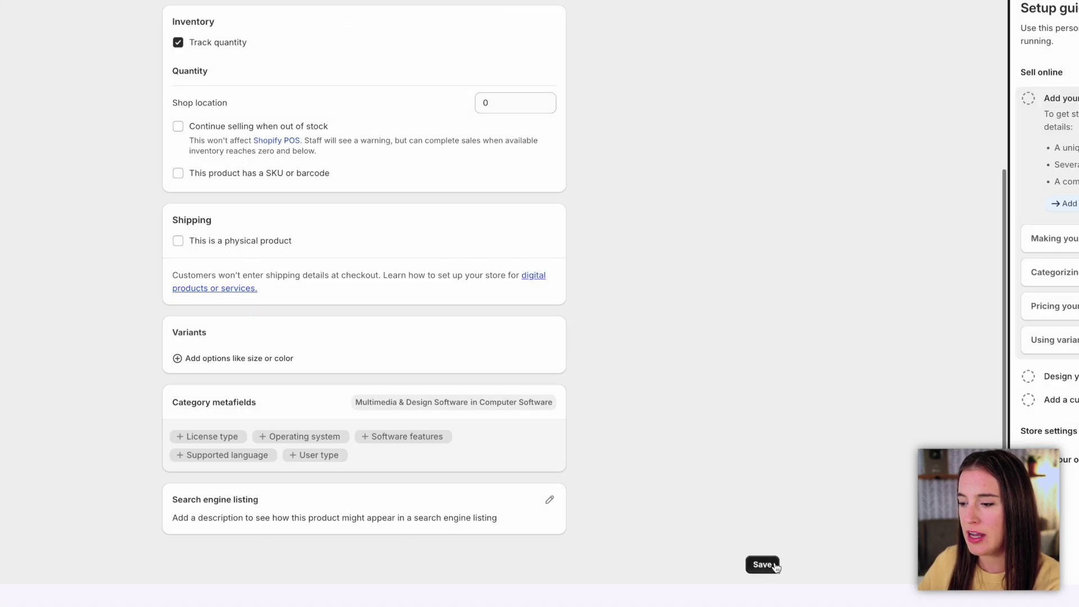
click(762, 564)
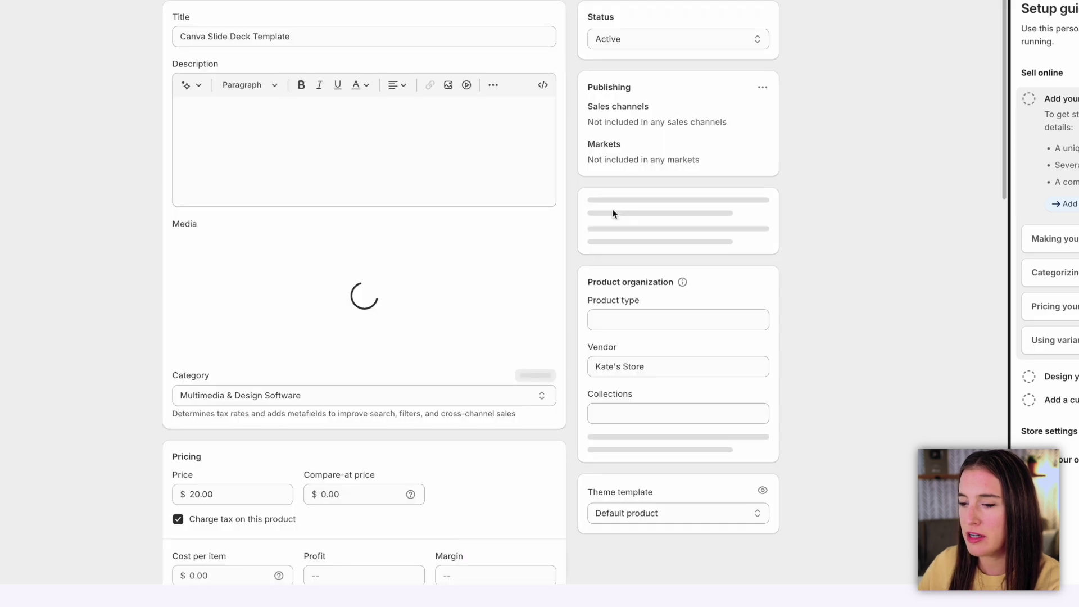
Return to the products list, then browse apps to add to the store
click(44, 88)
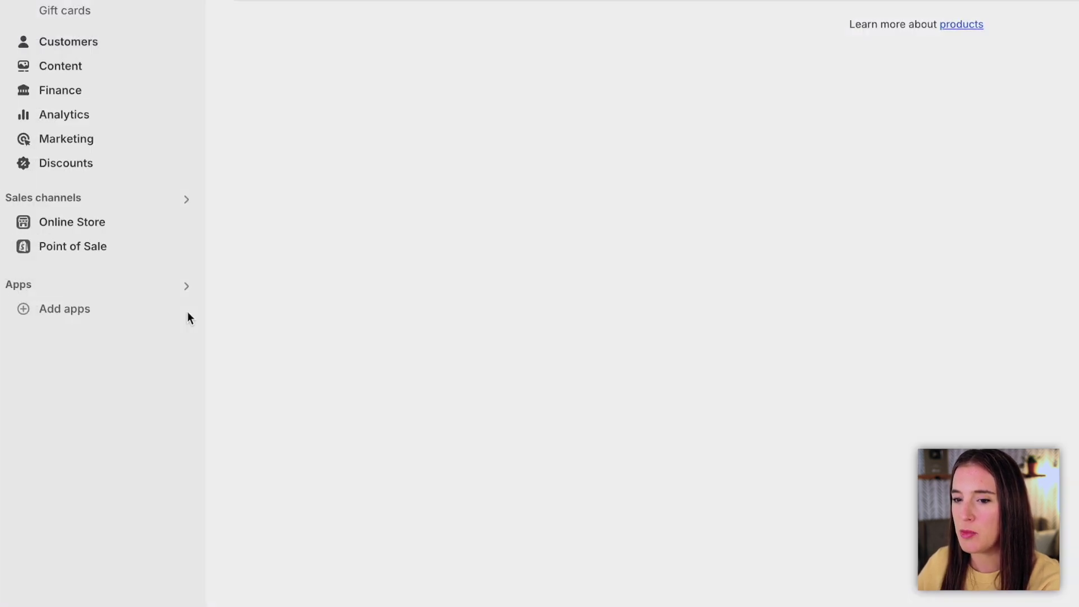
click(75, 313)
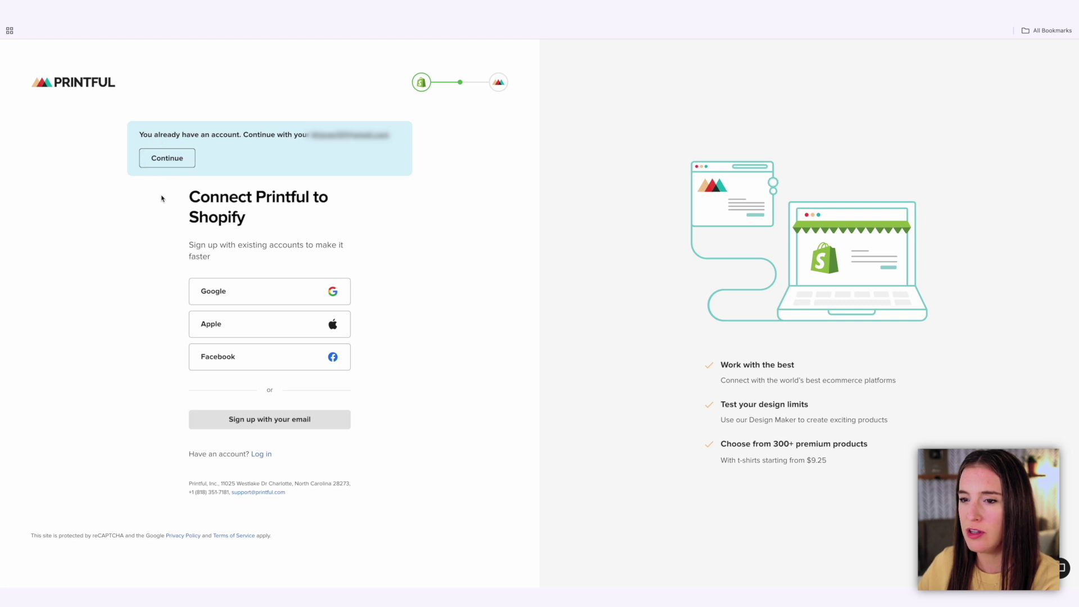
Connect Kate's Store to the existing Printful account and begin adding a product
click(164, 163)
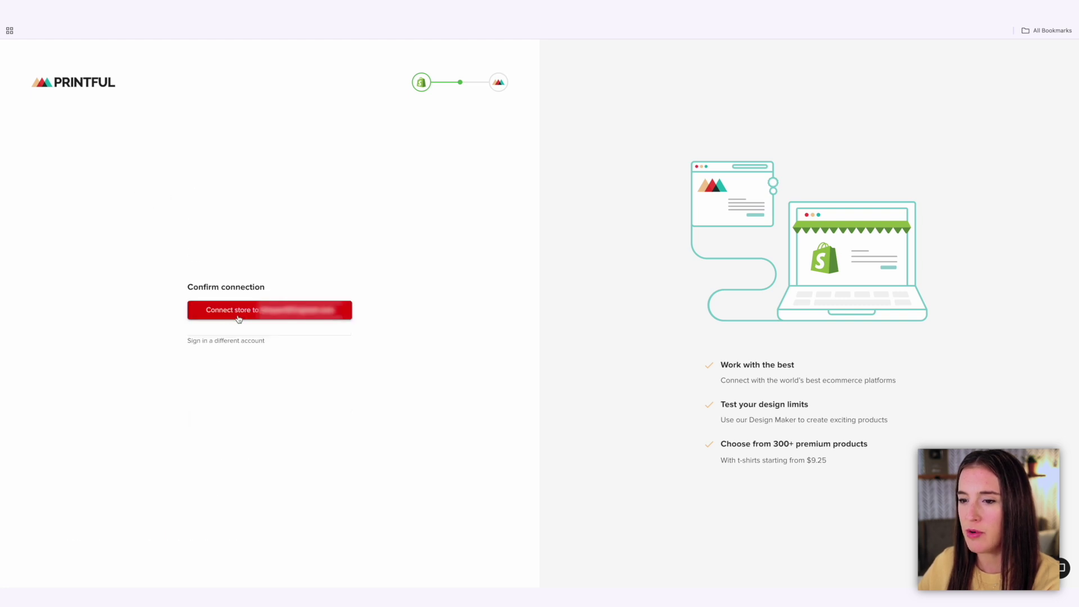
click(242, 315)
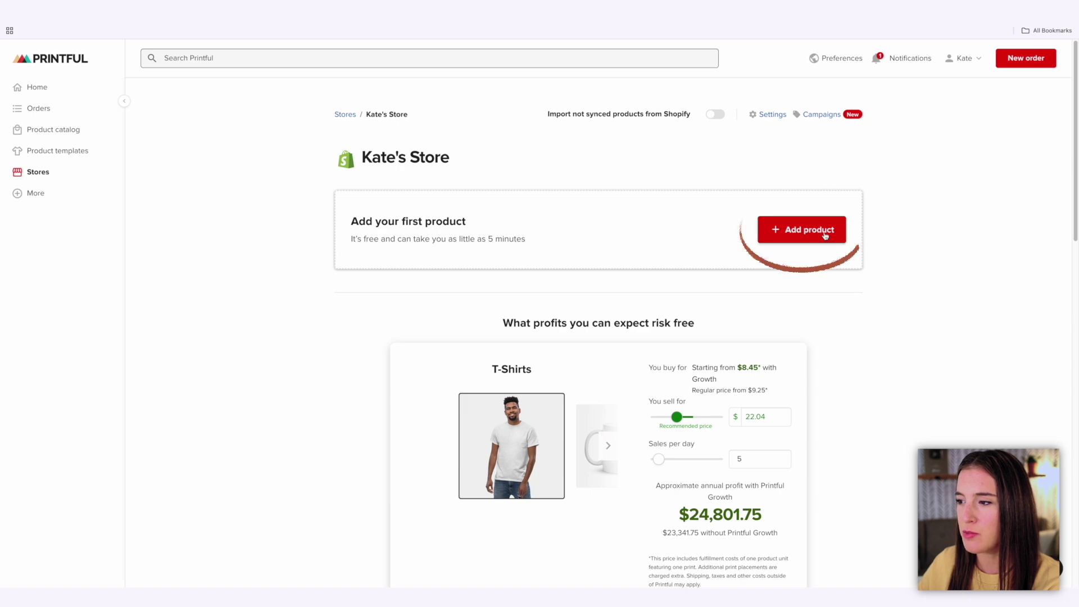
click(802, 231)
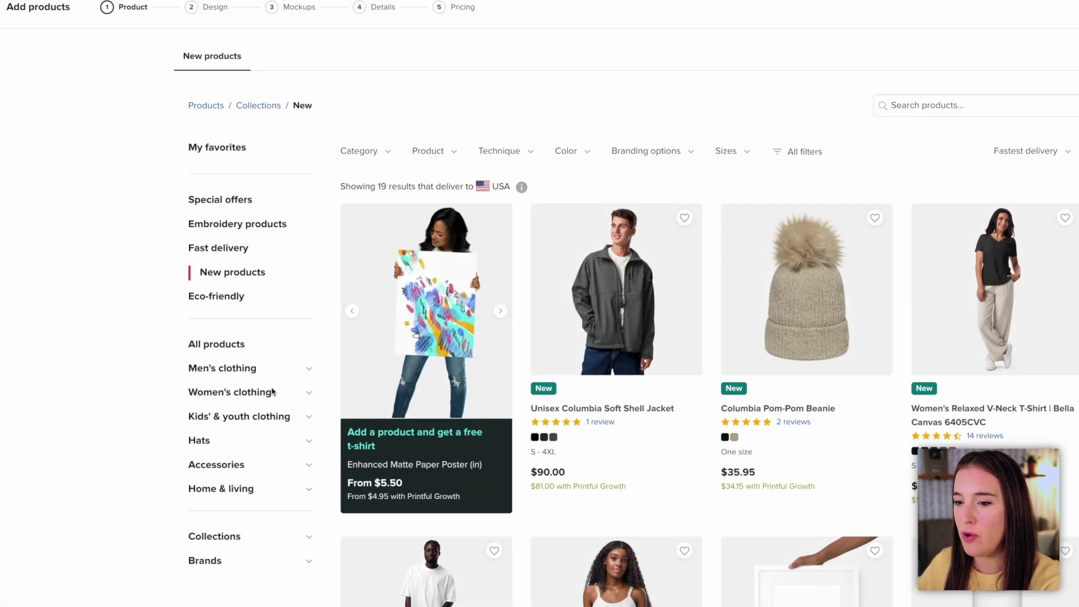
Open the All-Over Print Women's Crew Neck T-Shirt under women's T-shirts, then switch to Canva
click(266, 396)
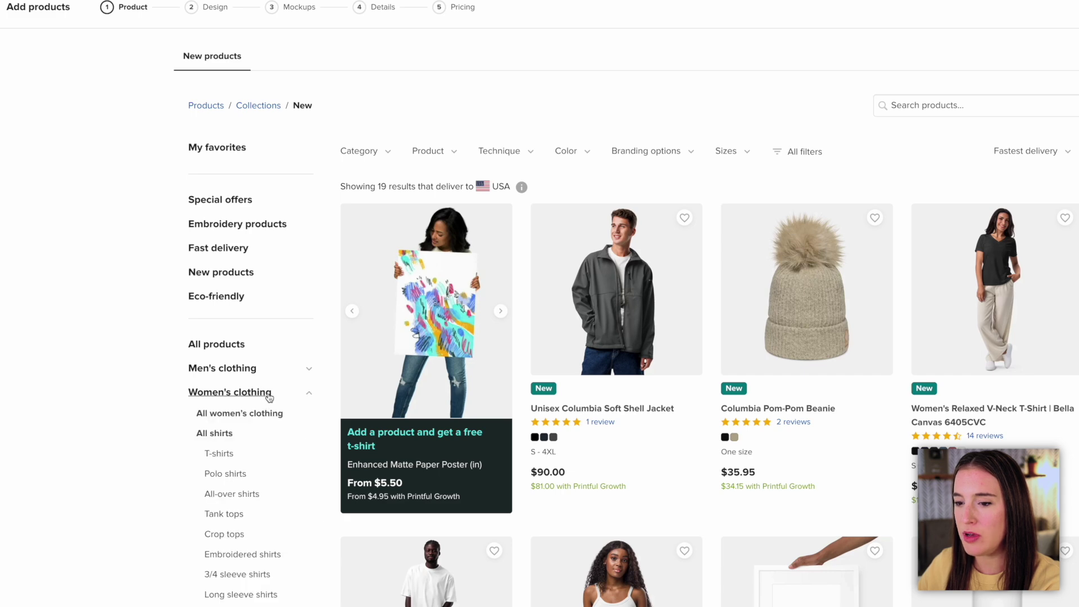
click(218, 453)
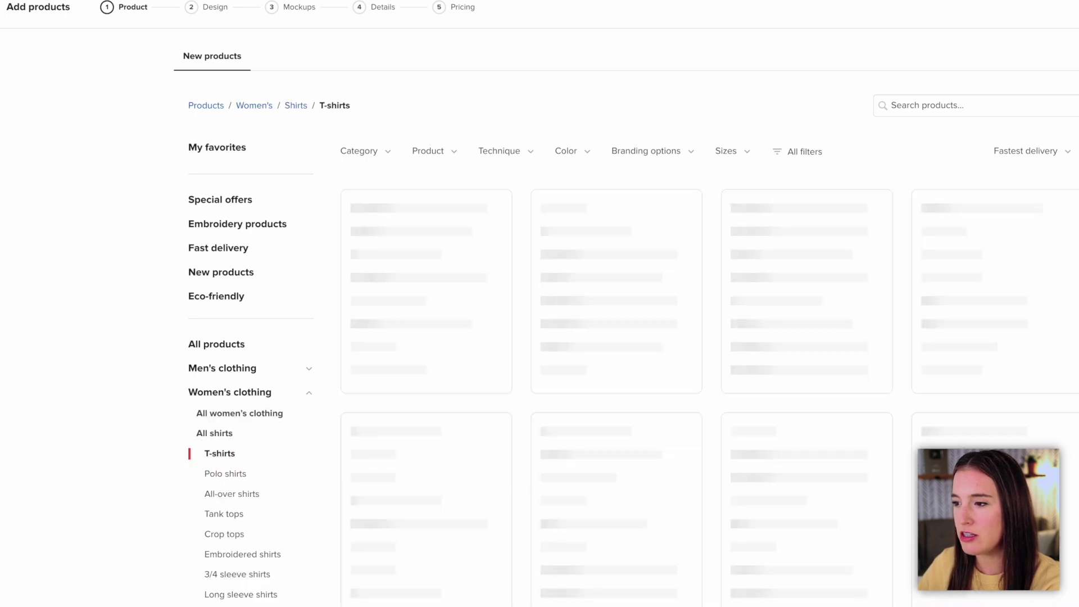
click(897, 344)
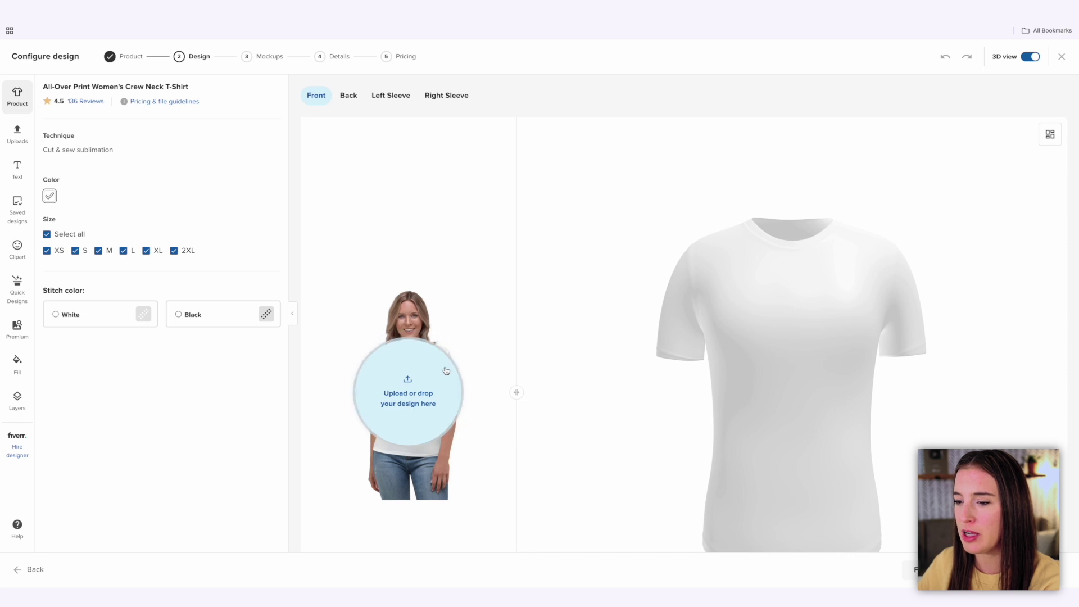
key(ctrl+Tab)
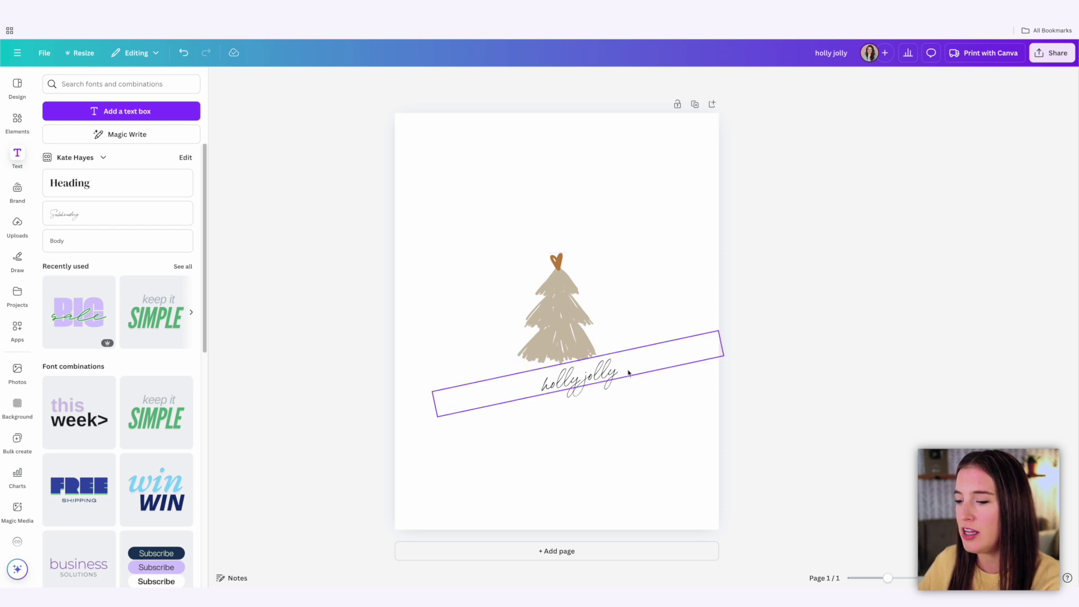
Download the holly jolly design as a PNG with a transparent background
click(1052, 52)
click(923, 270)
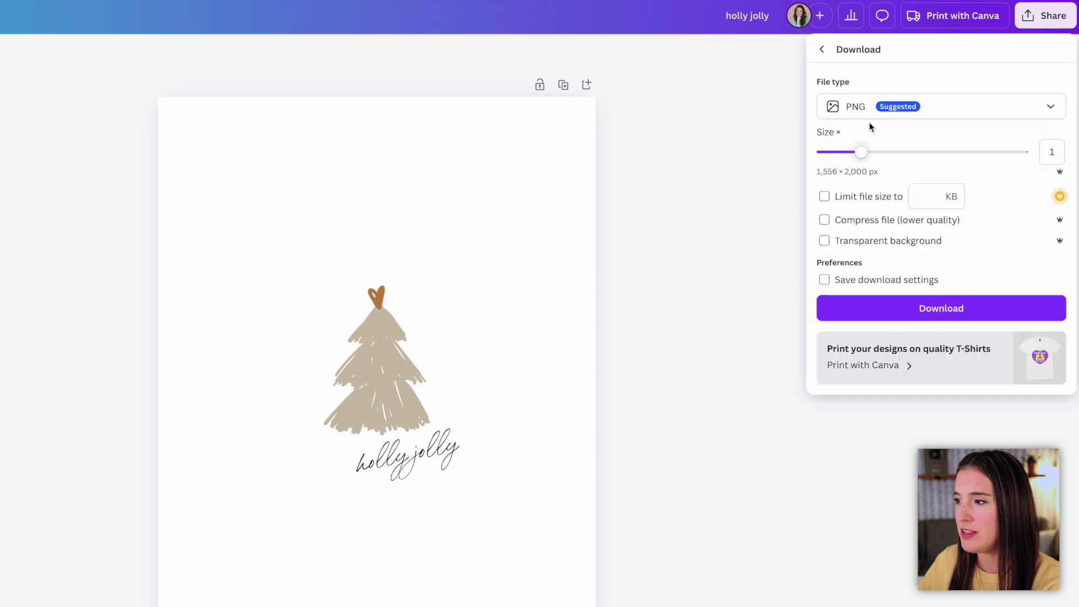
click(825, 242)
click(957, 311)
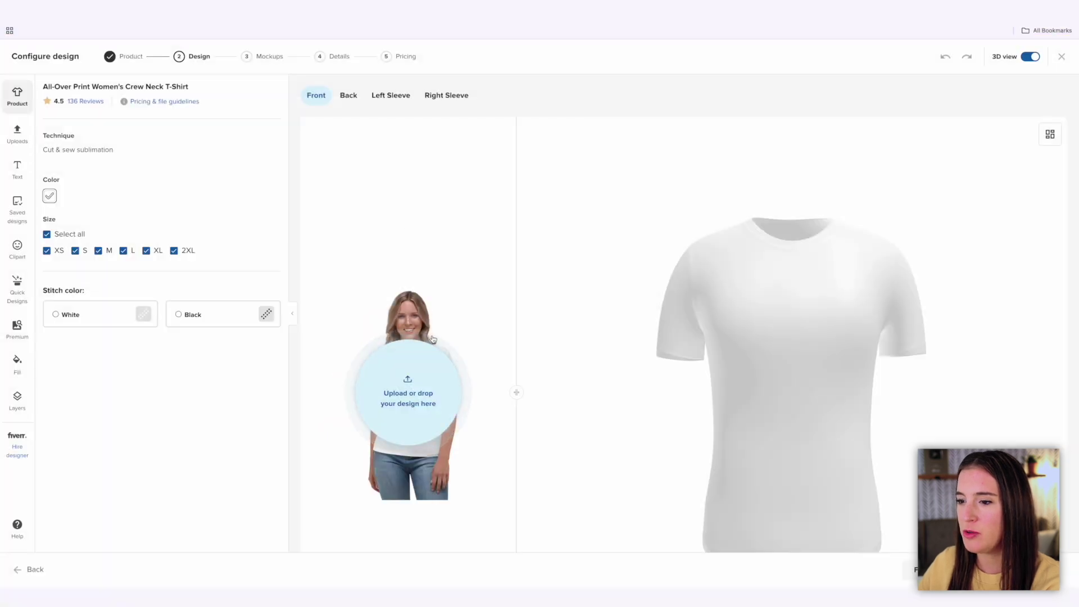
Apply holly-jolly.png to the shirt front, drag it lower, and continue to mockups
click(412, 404)
click(271, 185)
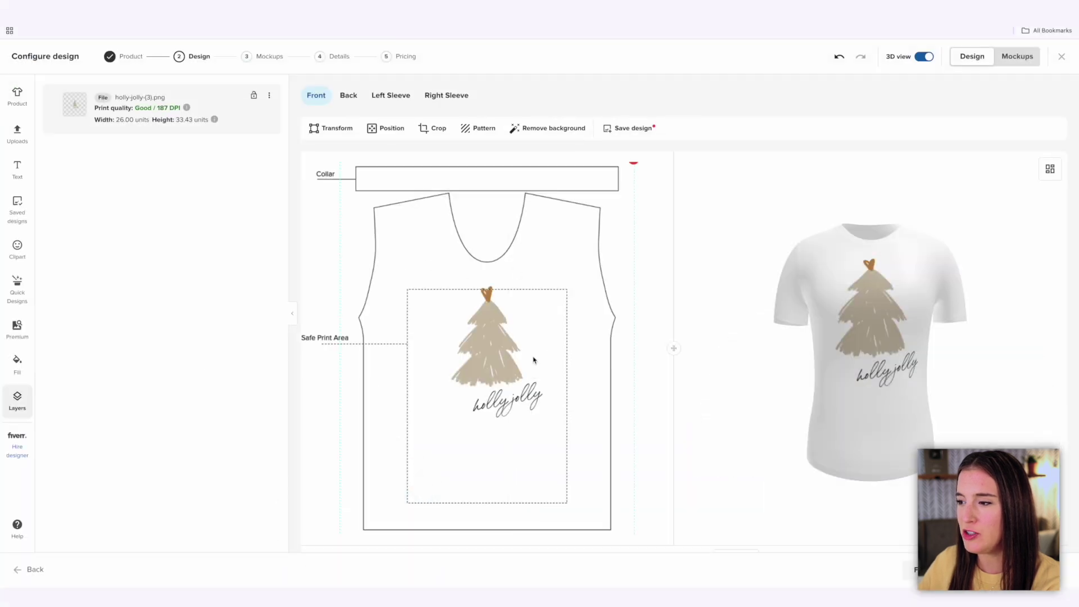
mouse_move(488, 342)
mouse_down()
mouse_move(485, 363)
mouse_move(480, 349)
mouse_up()
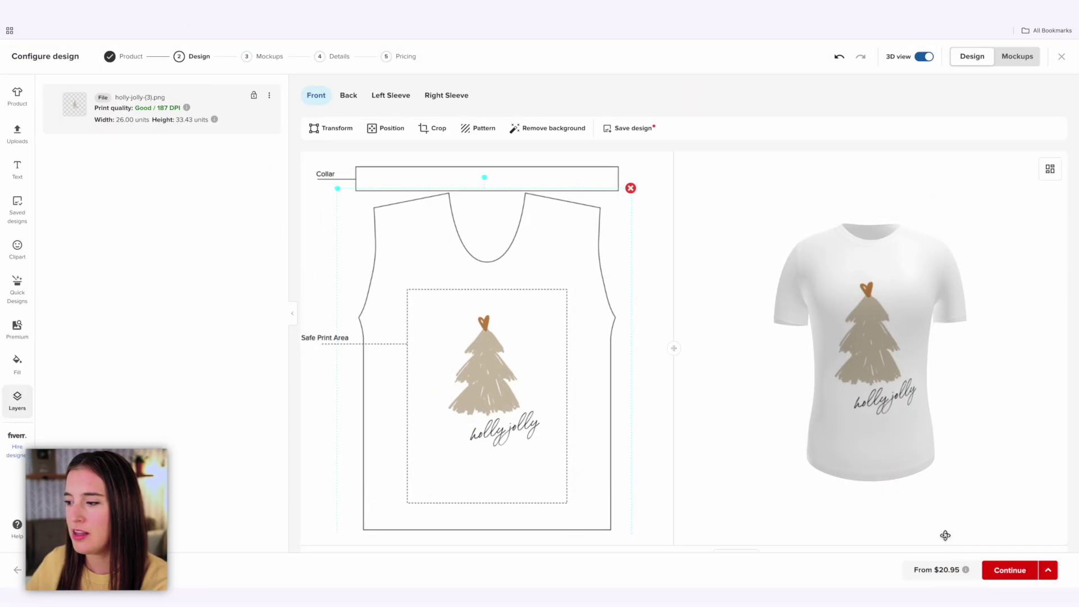
click(1007, 568)
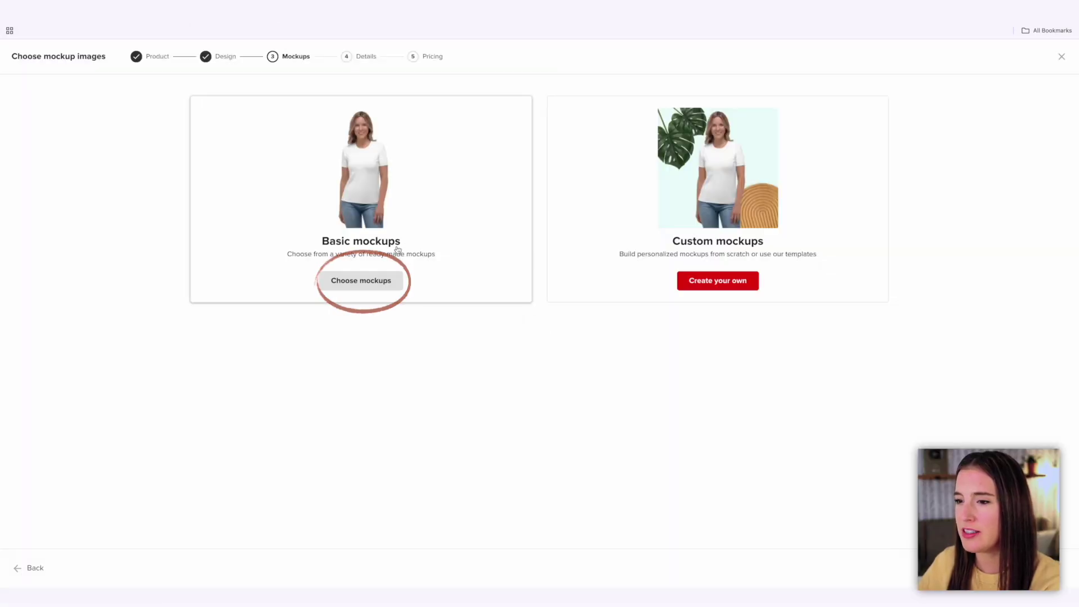
Use the basic mockups and the default Women's T-shirt title and description to reach Pricing
click(360, 280)
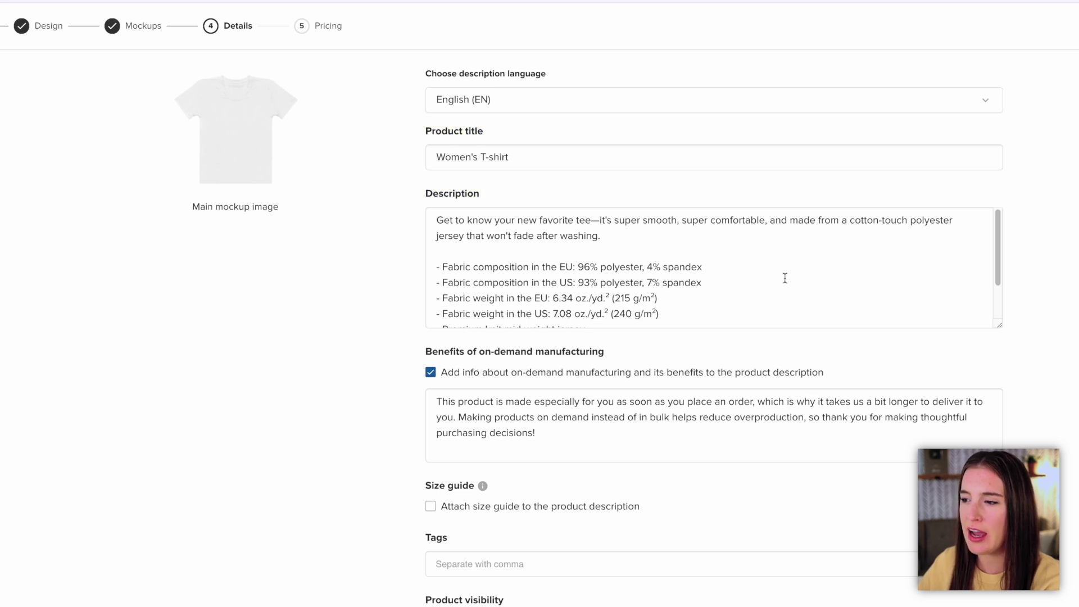
scroll(785, 278, down, 2)
scroll(822, 274, down, 1)
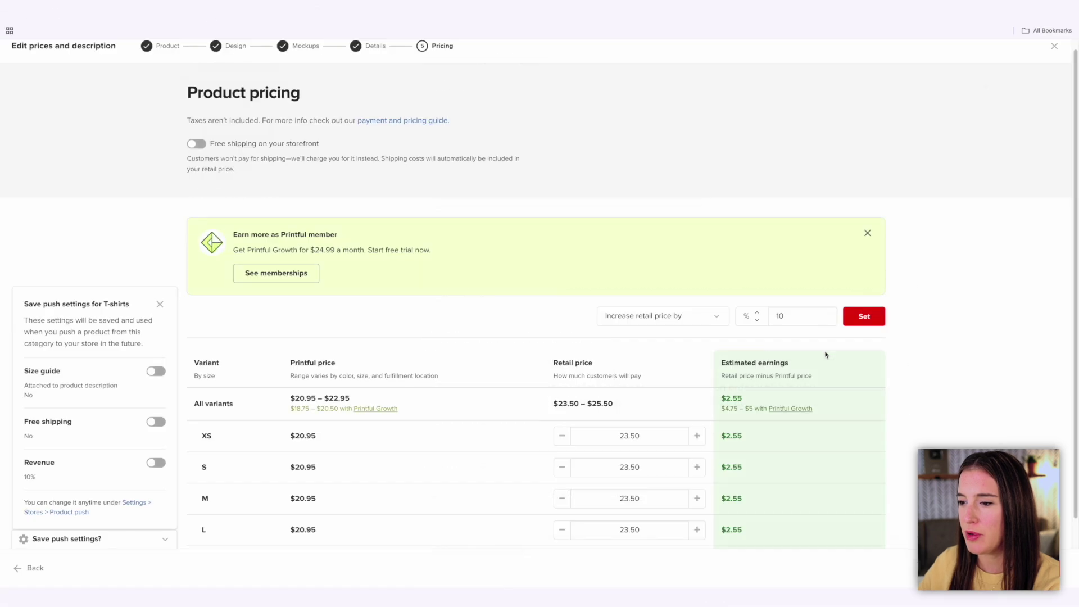
Raise size M's retail price from $23.50 to $30.50 and submit the Women's T-shirt to the store
scroll(949, 374, down, 2)
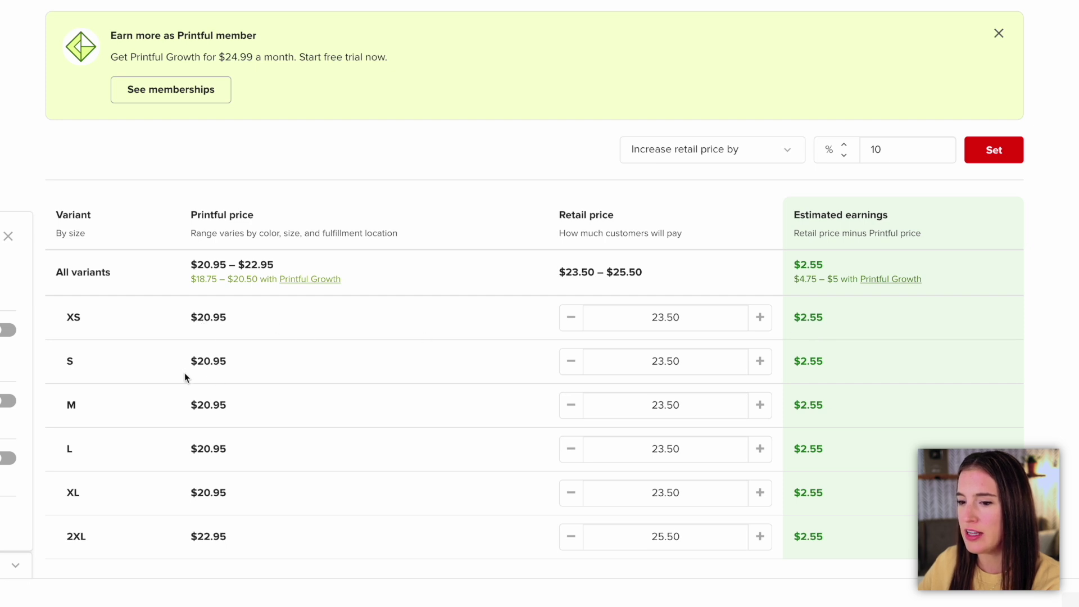
click(759, 405)
click(749, 411)
click(748, 407)
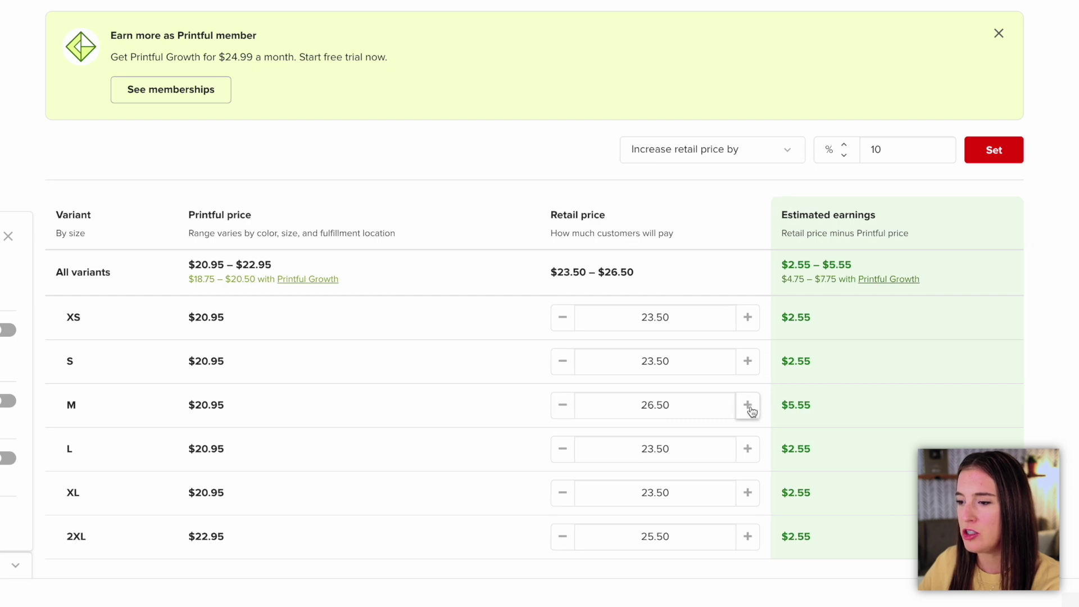
click(748, 407)
click(748, 407)
click(748, 406)
click(747, 407)
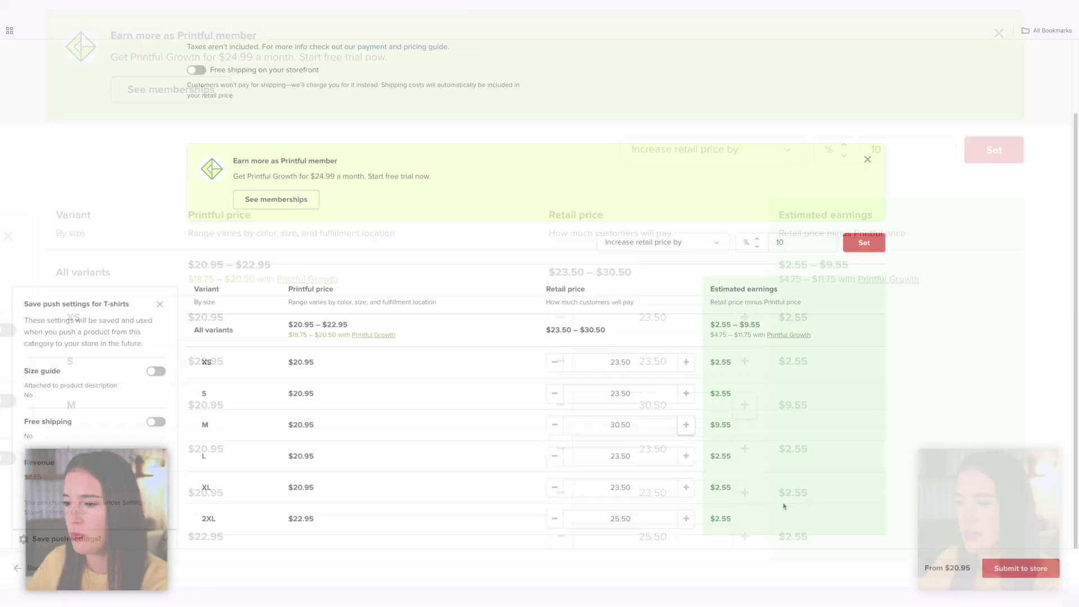
click(1020, 569)
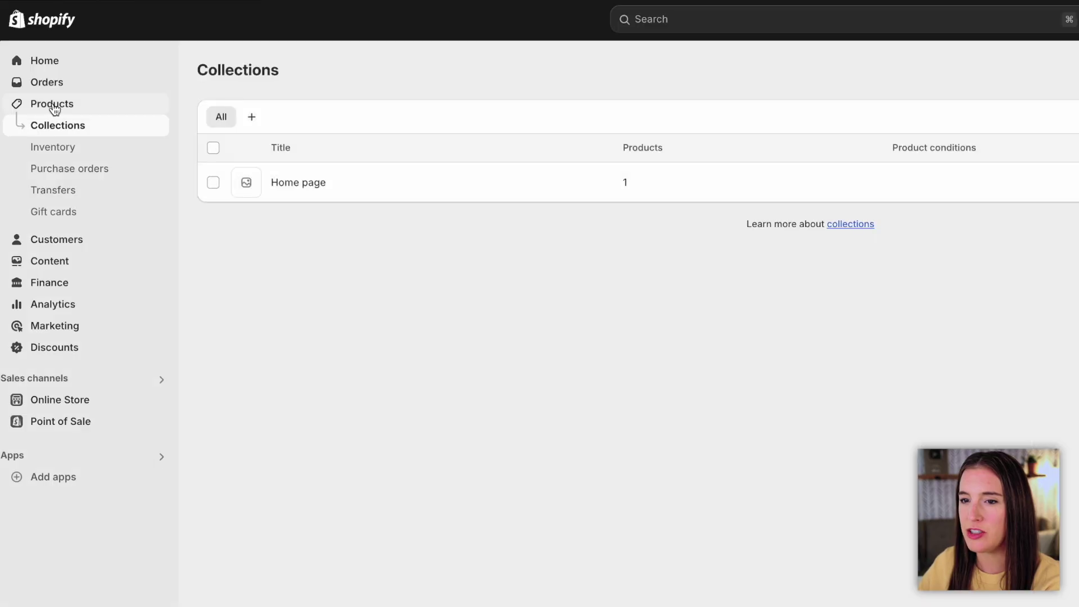
Review the Women's T-shirt's six XS–2XL variants: $23.50 each, with size M at $30.50
click(54, 107)
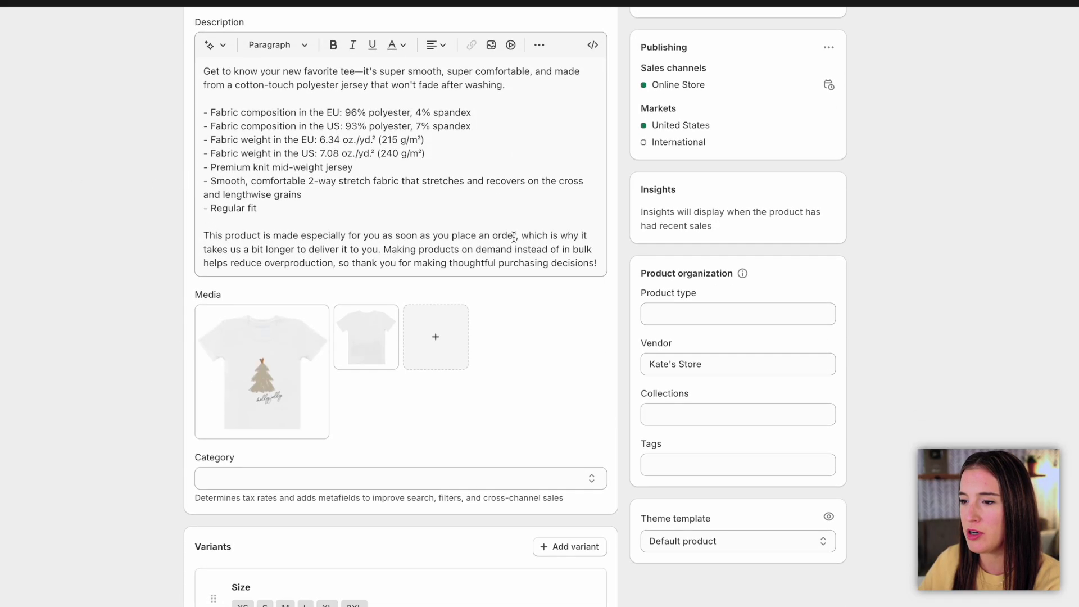
scroll(513, 236, down, 5)
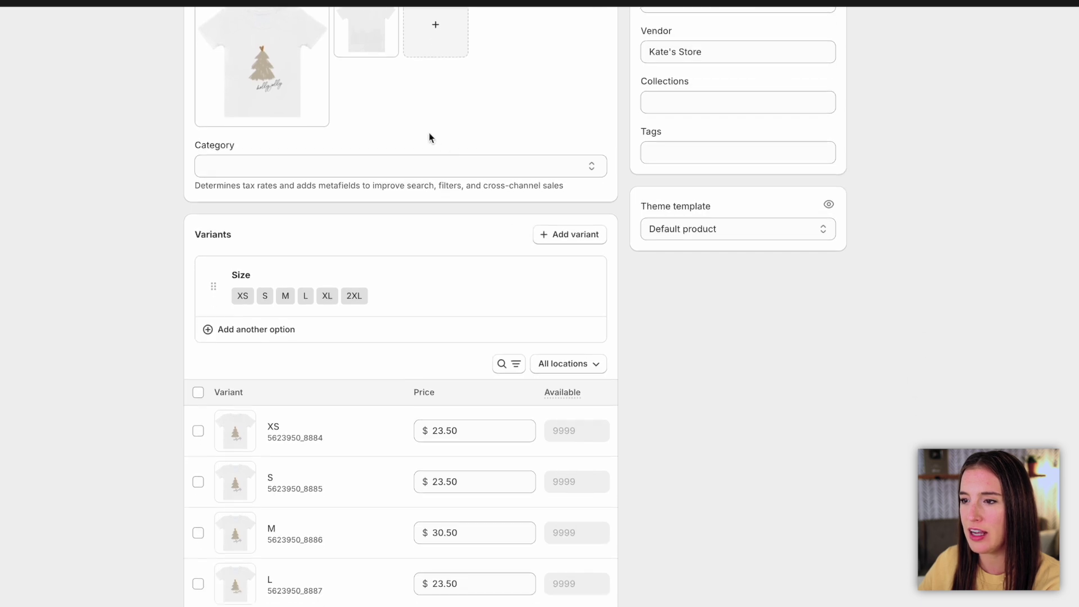
scroll(475, 236, down, 1)
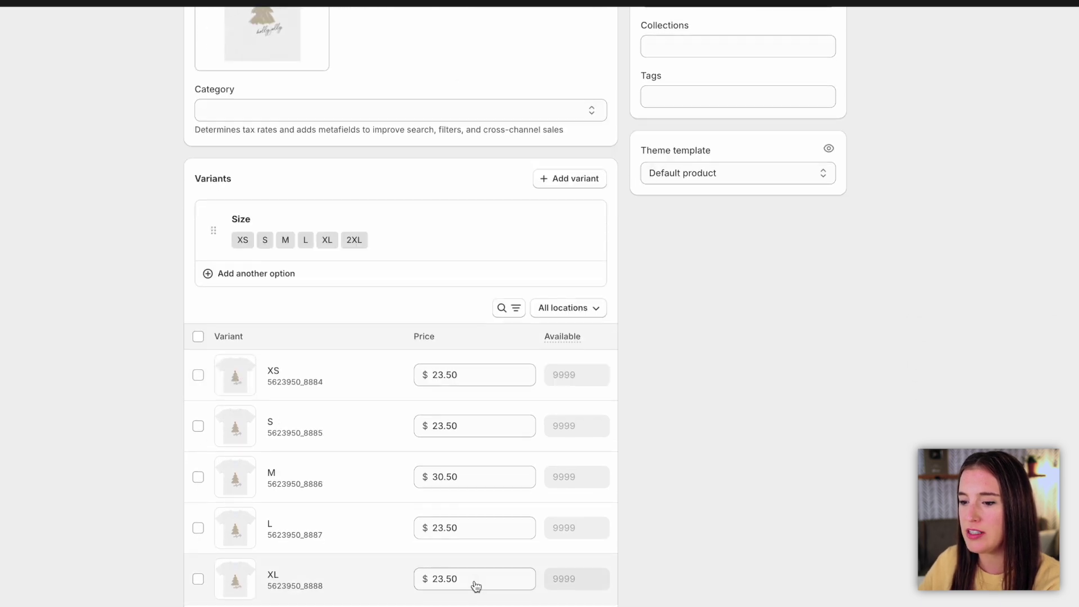
scroll(487, 583, down, 3)
scroll(492, 579, up, 3)
scroll(492, 579, up, 8)
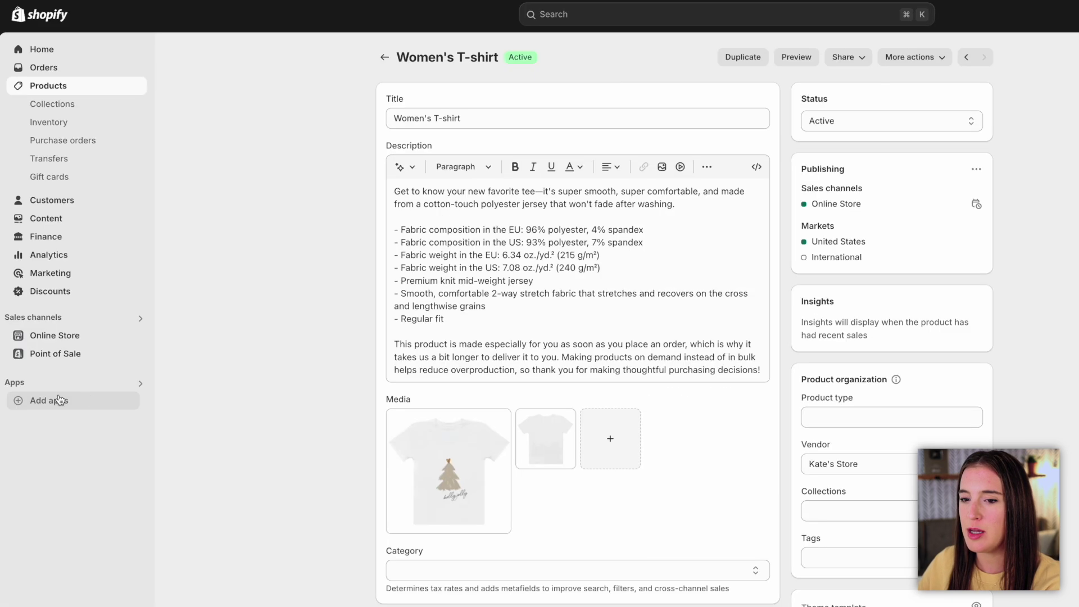
Search the App Store for 'digital downloads' and install Shopify's free Digital Downloads app
click(49, 399)
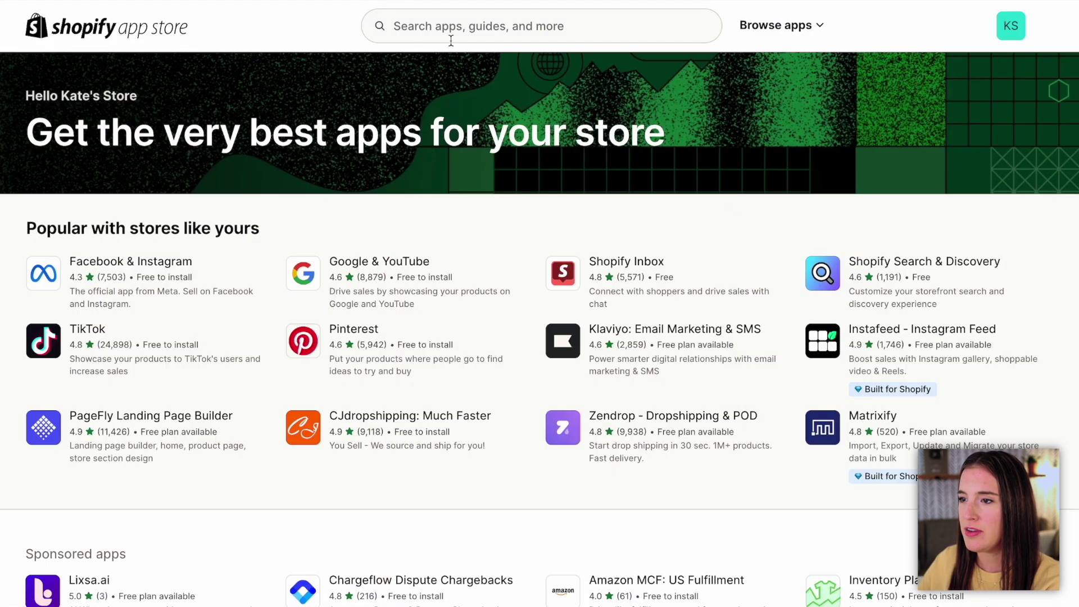
click(451, 41)
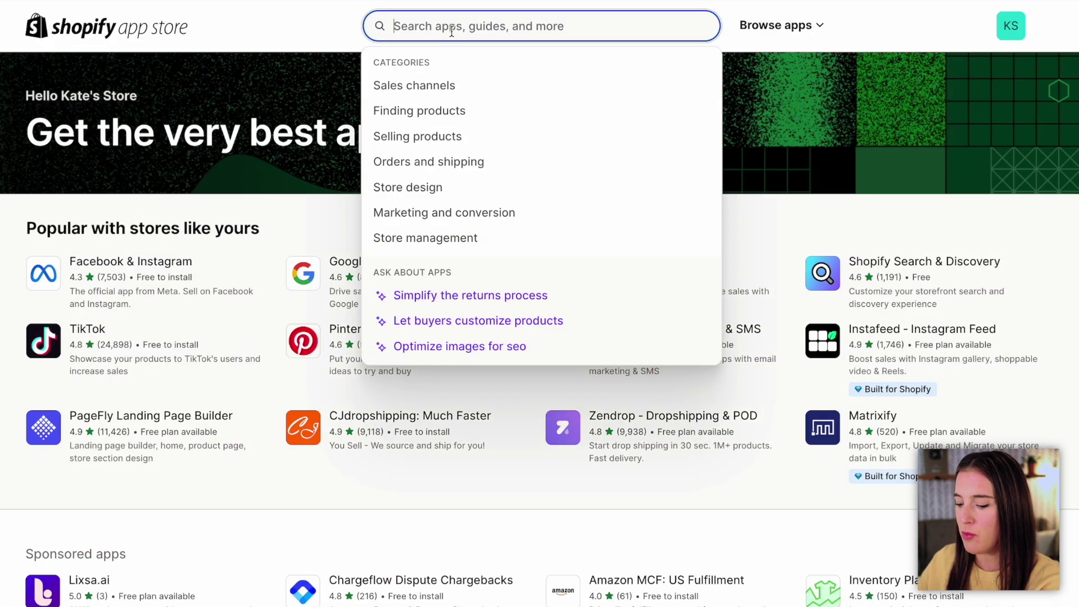
text(digital downloads)
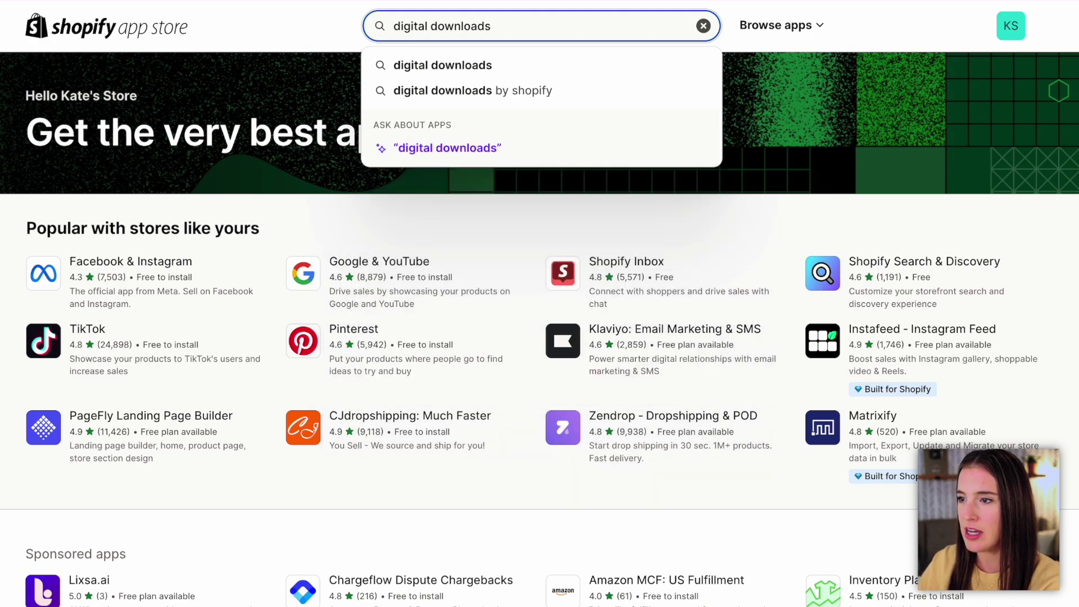
key(Return)
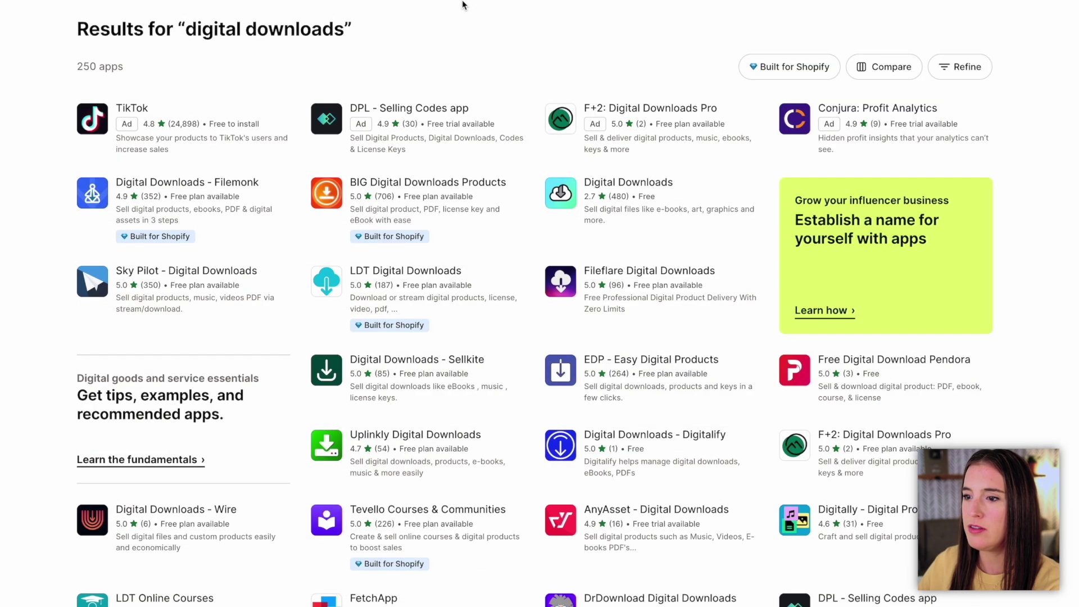
click(638, 186)
click(294, 300)
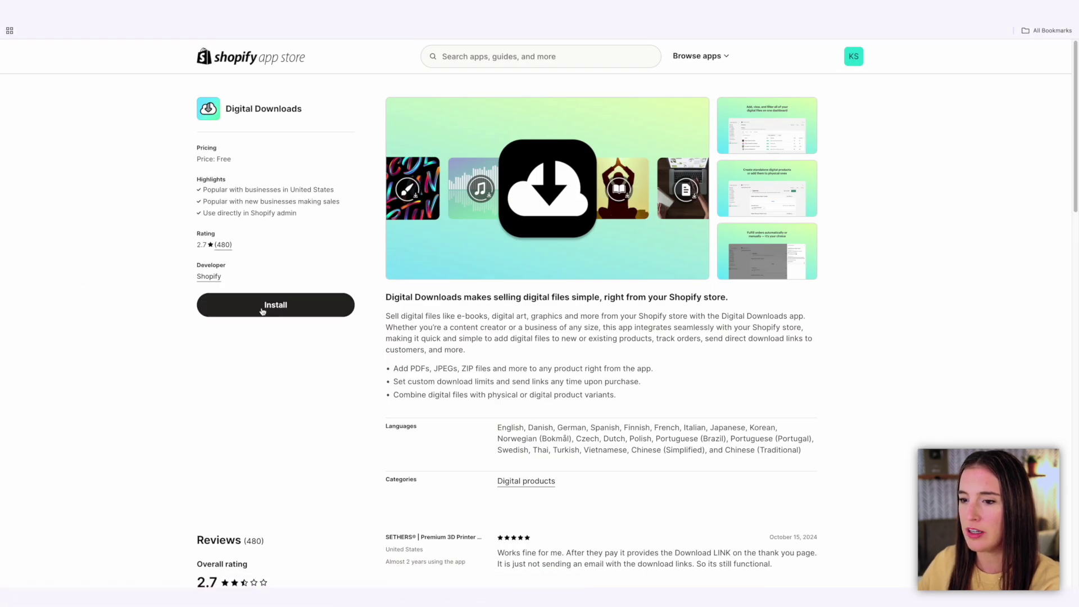
Approve the Digital Downloads permissions and add digital files to the Canva Slide Deck Template
click(667, 306)
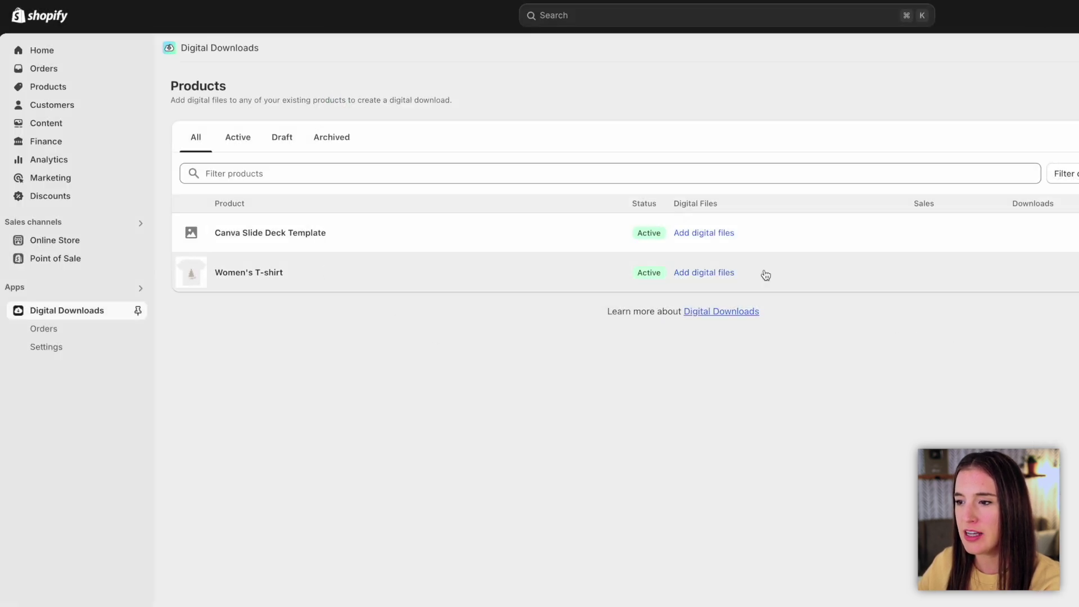
click(696, 203)
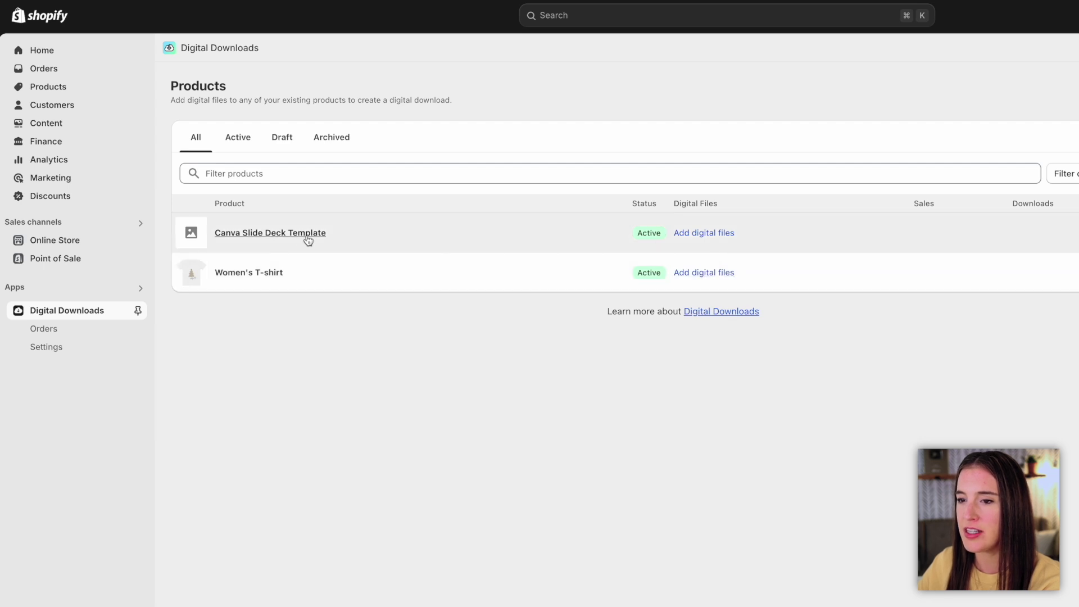
click(713, 243)
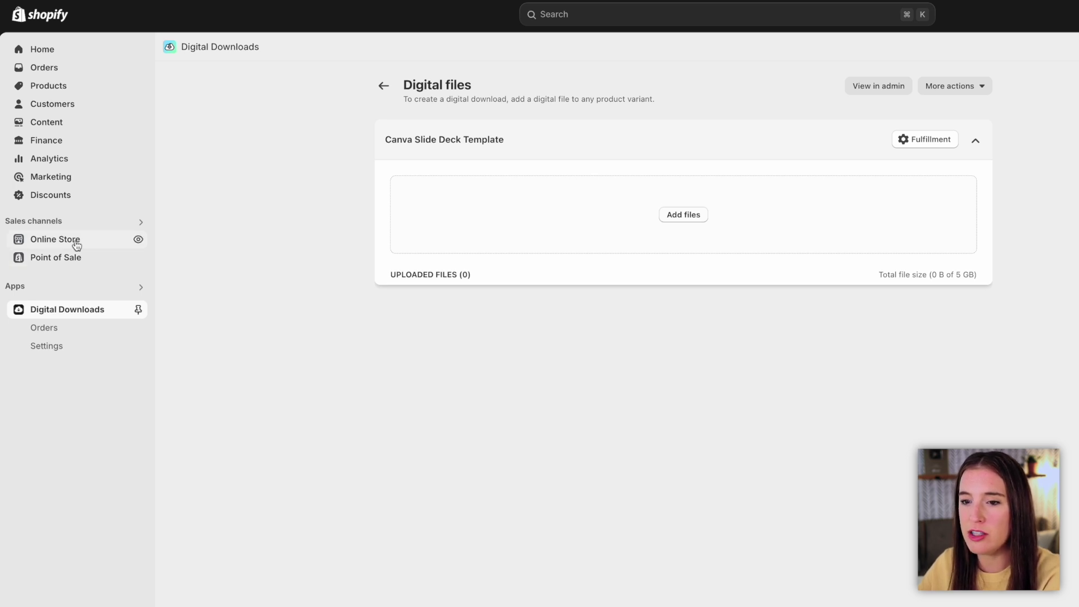
click(78, 243)
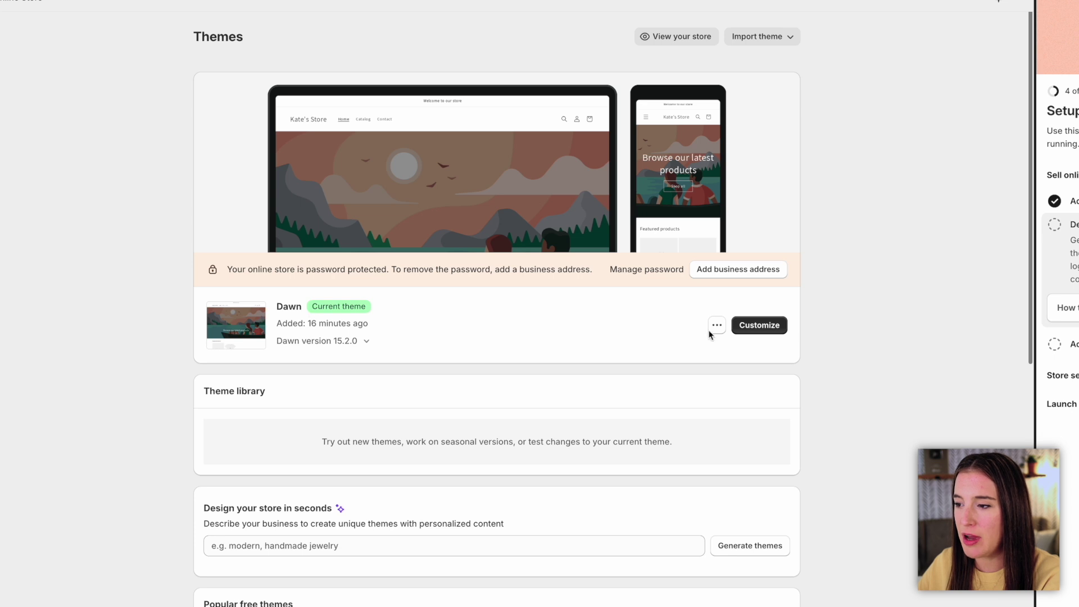
Describe the business as 'Digital resources for coaches and content creators' in the theme generator
scroll(900, 374, down, 1)
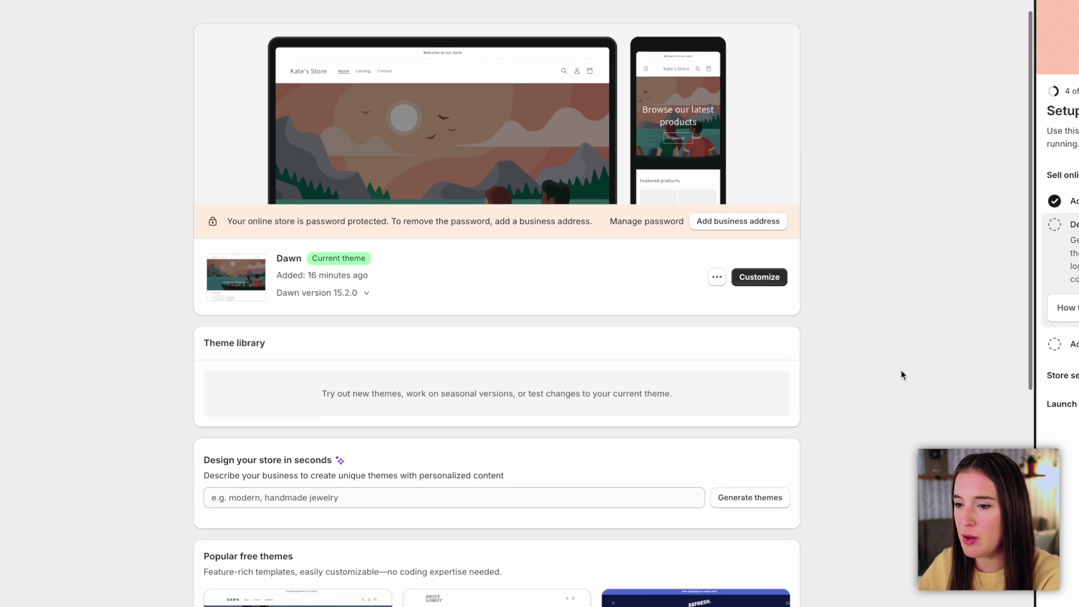
scroll(902, 375, down, 7)
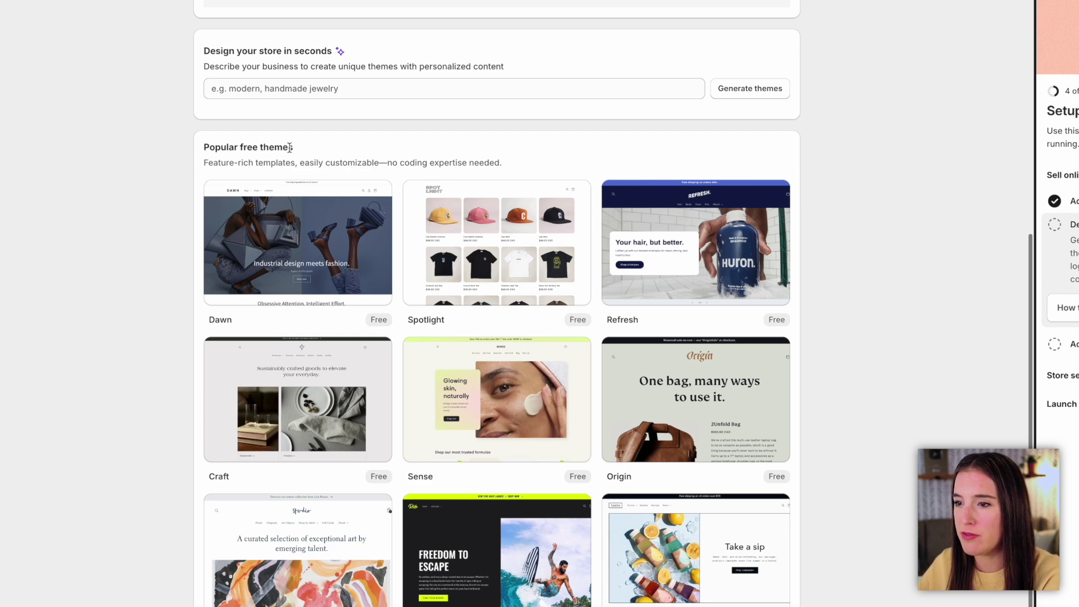
scroll(337, 151, up, 2)
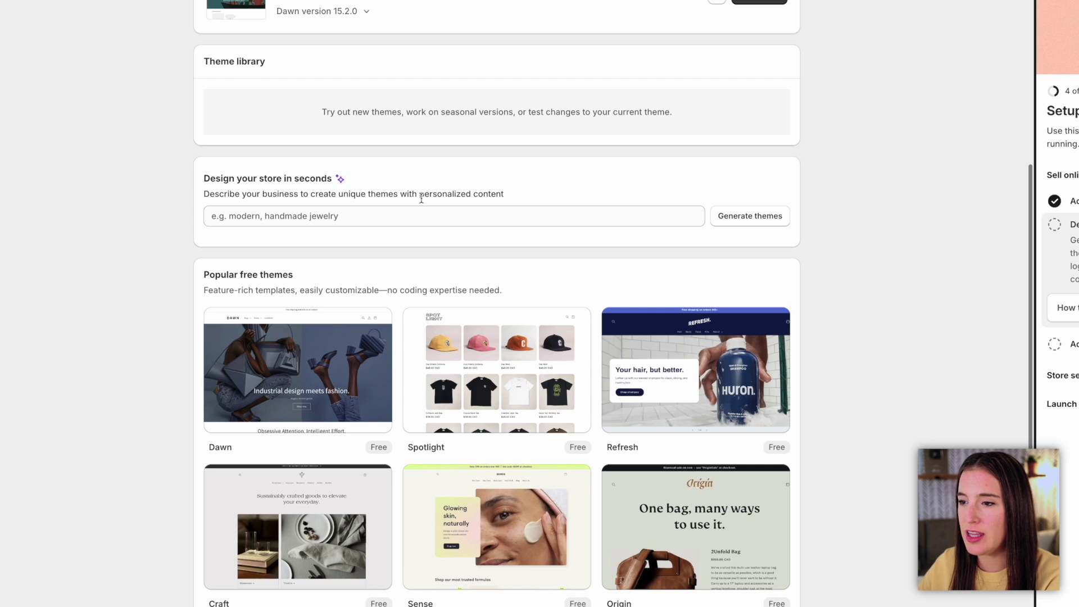
click(304, 216)
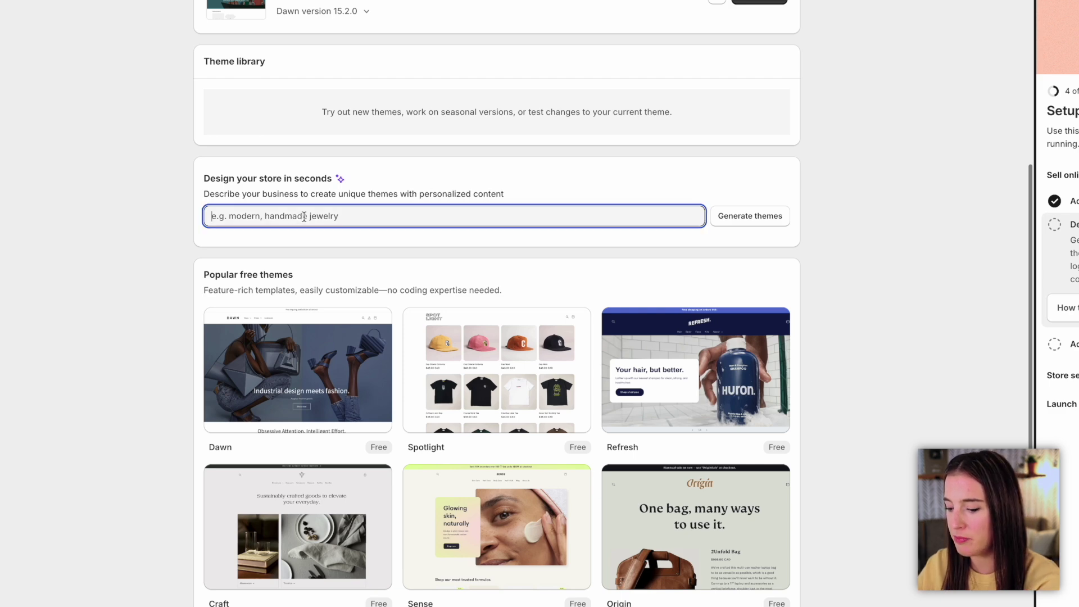
text(Digital resources)
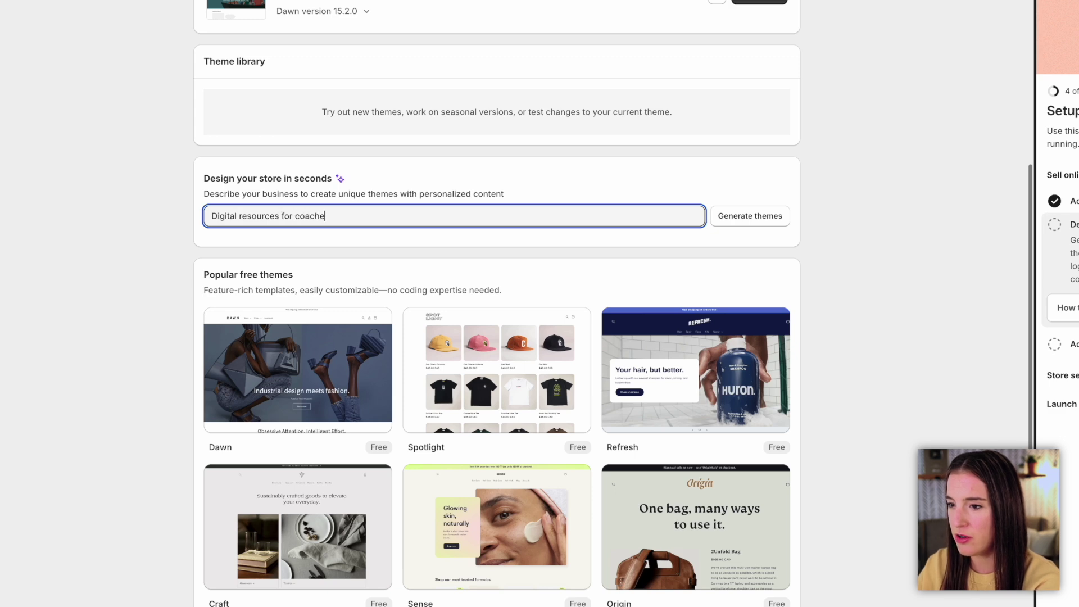
text(for coaches and content creators)
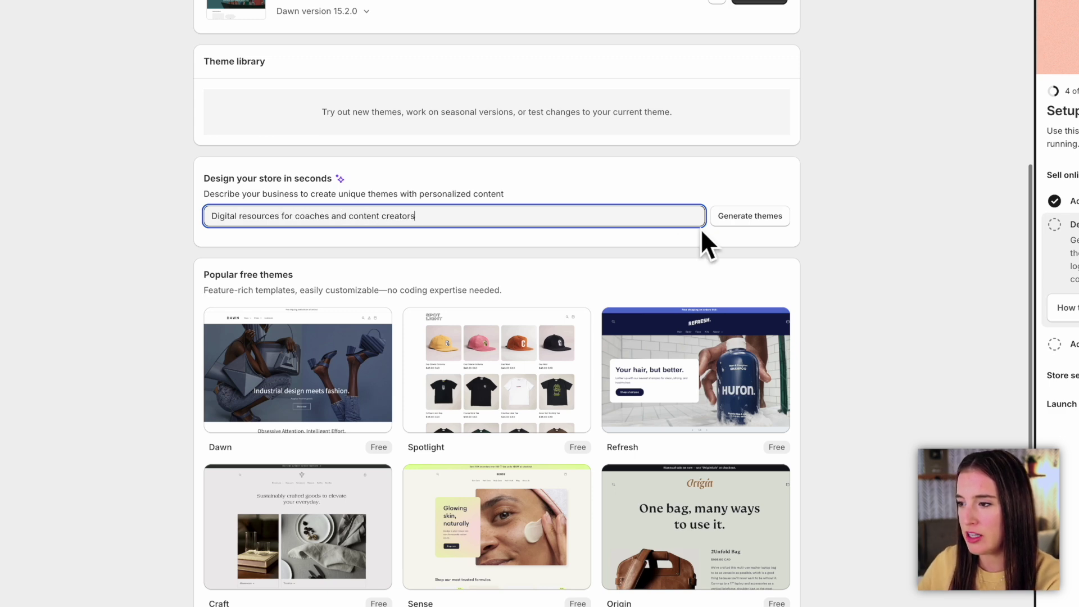
Generate themes from the description and preview the Canyon theme's demo storefront
click(743, 217)
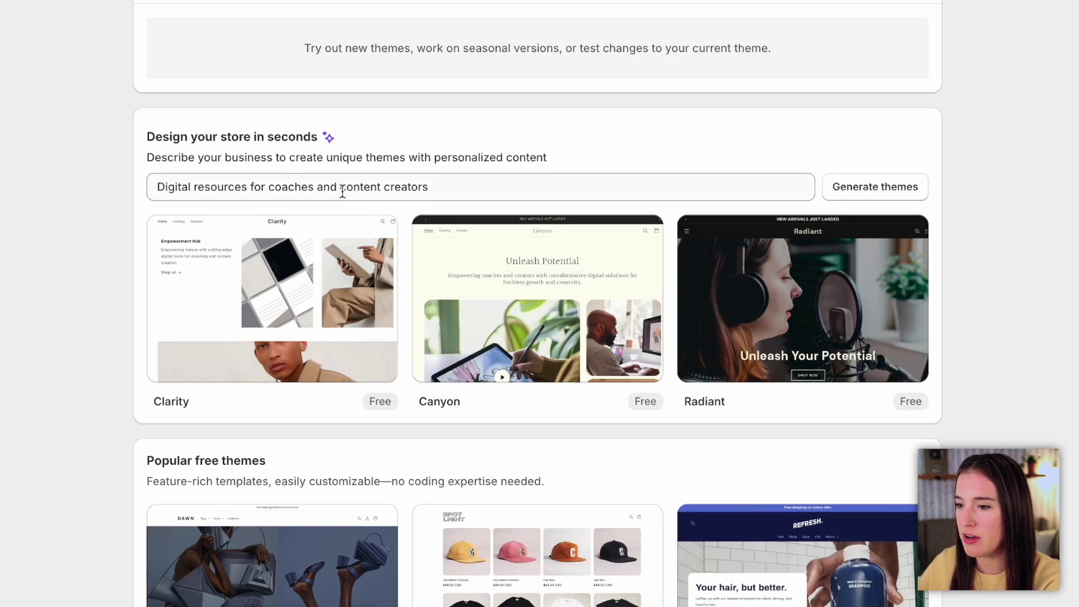
mouse_move(495, 362)
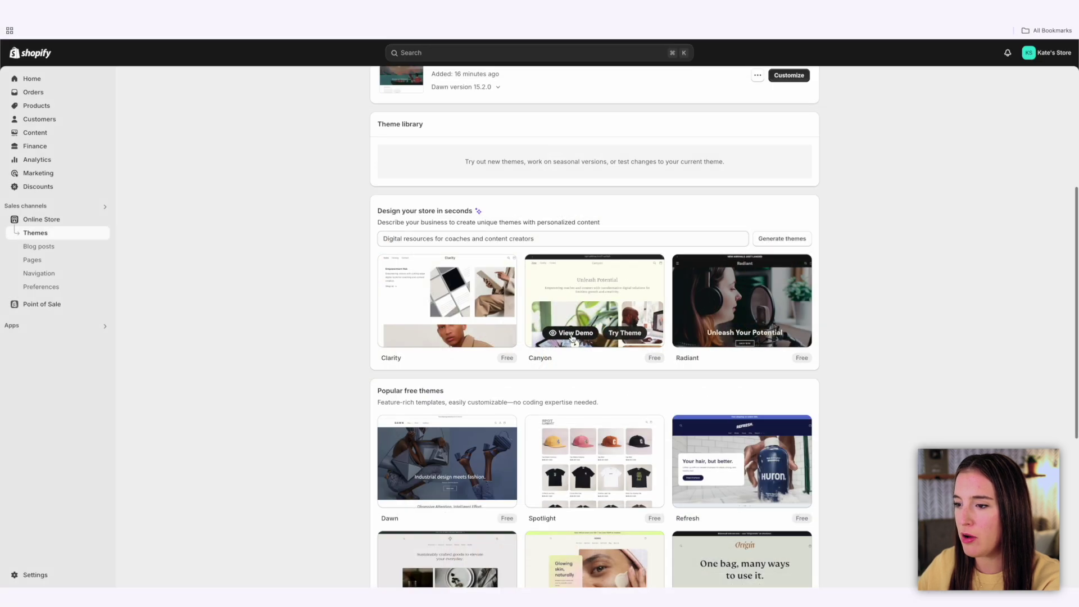
click(498, 359)
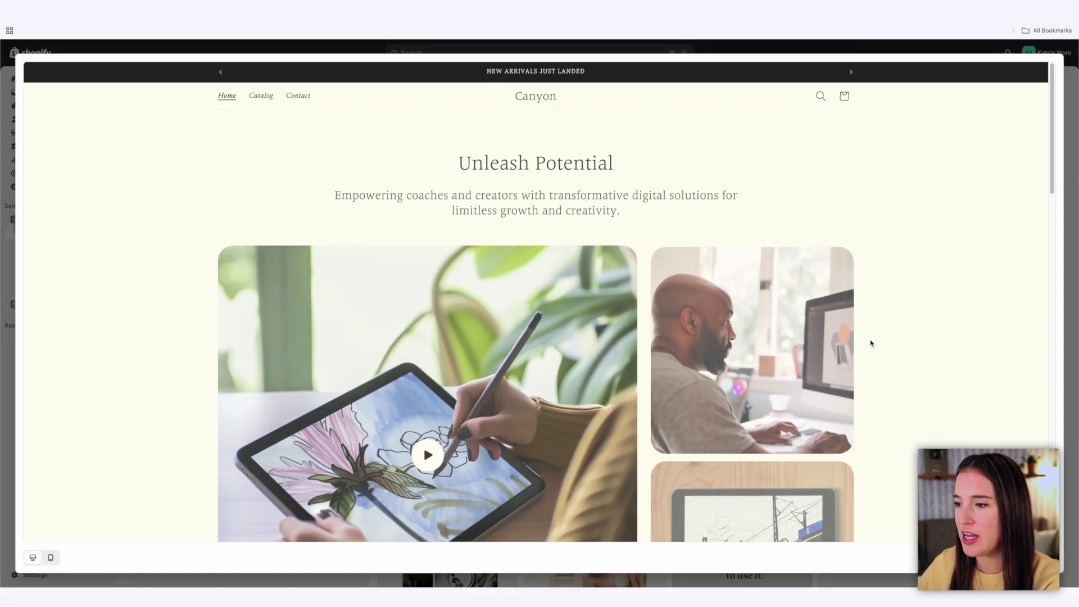
scroll(965, 353, down, 10)
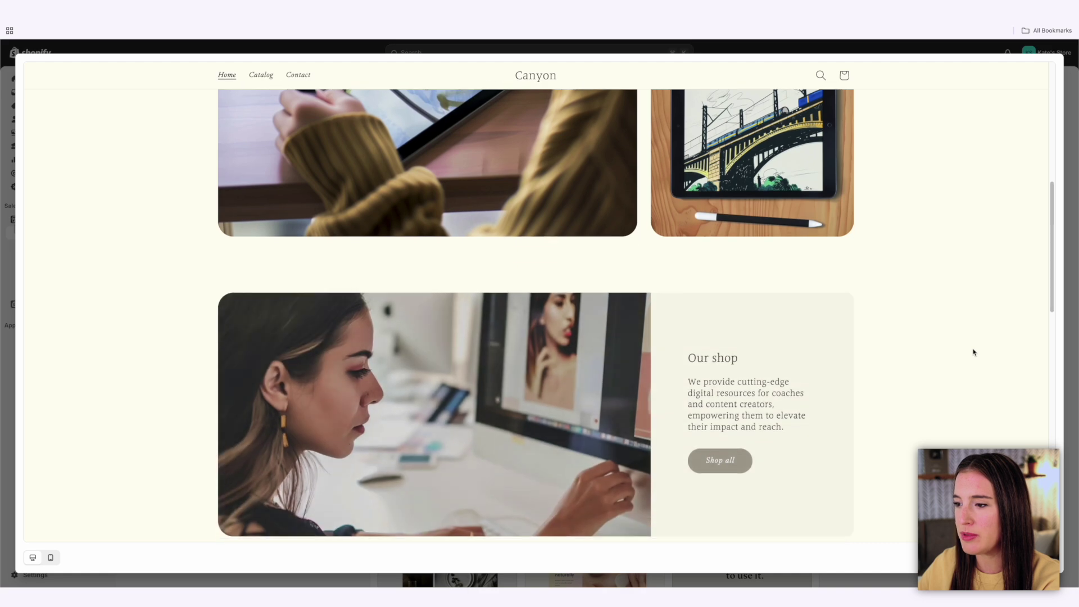
scroll(974, 353, down, 10)
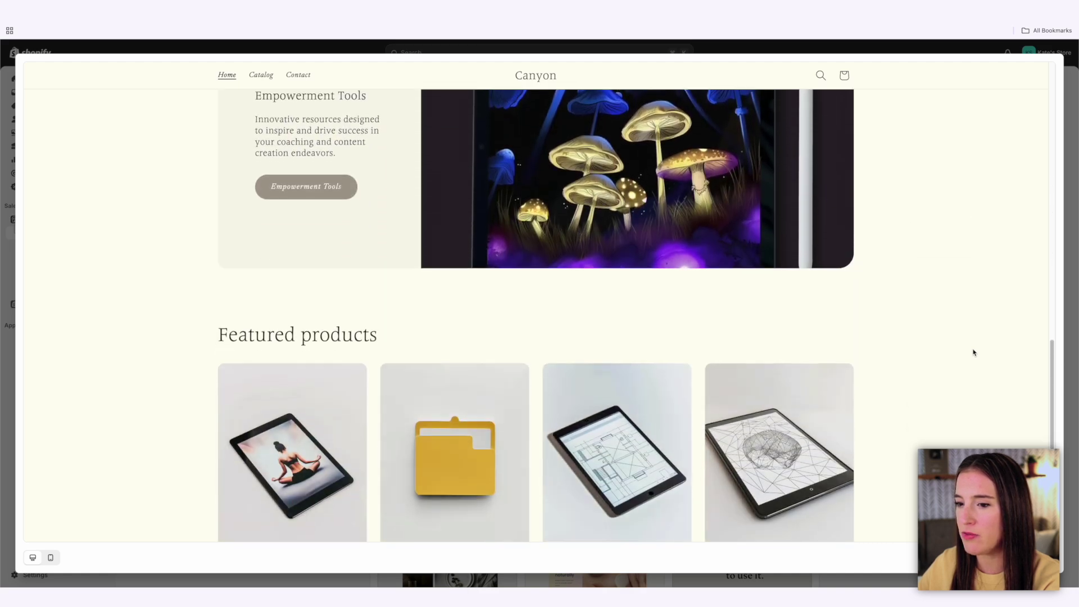
scroll(974, 353, down, 2)
key(Escape)
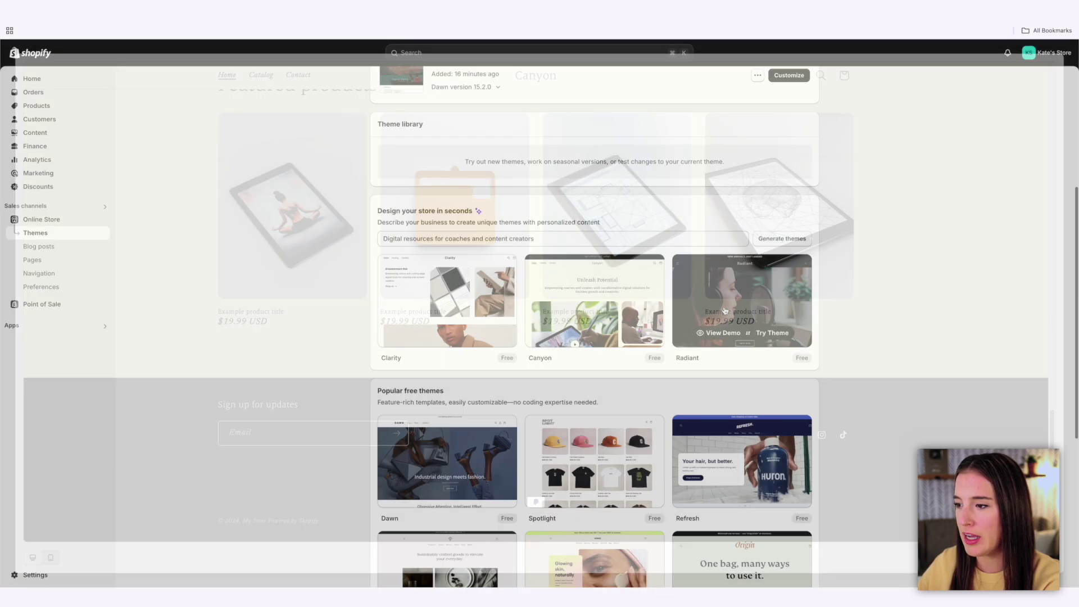
Preview the Radiant and Clarity demo storefronts, then choose to try the Clarity theme
click(723, 333)
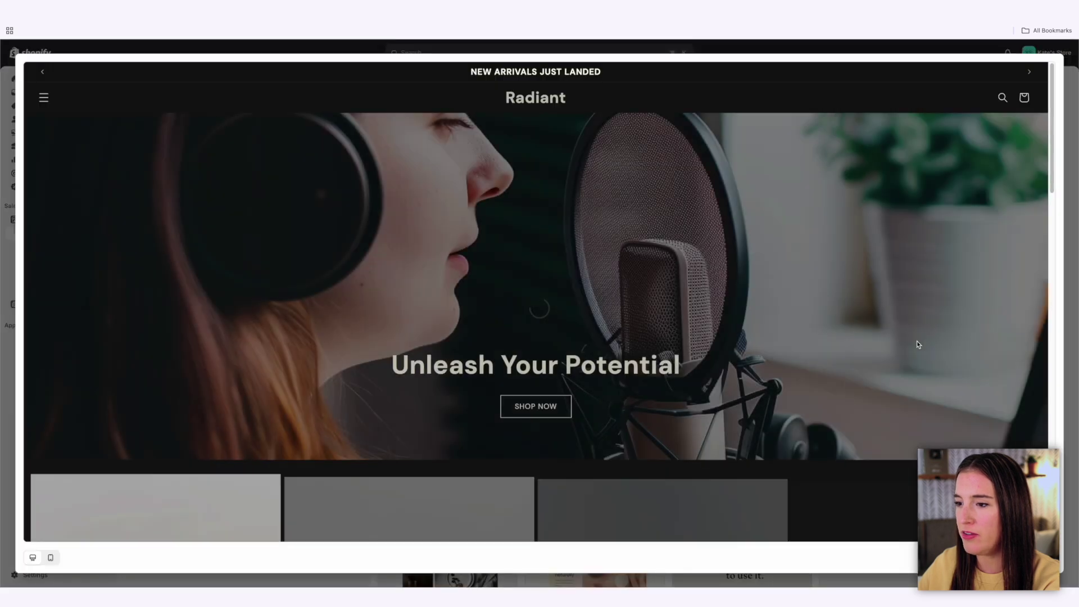
scroll(938, 342, down, 5)
key(Escape)
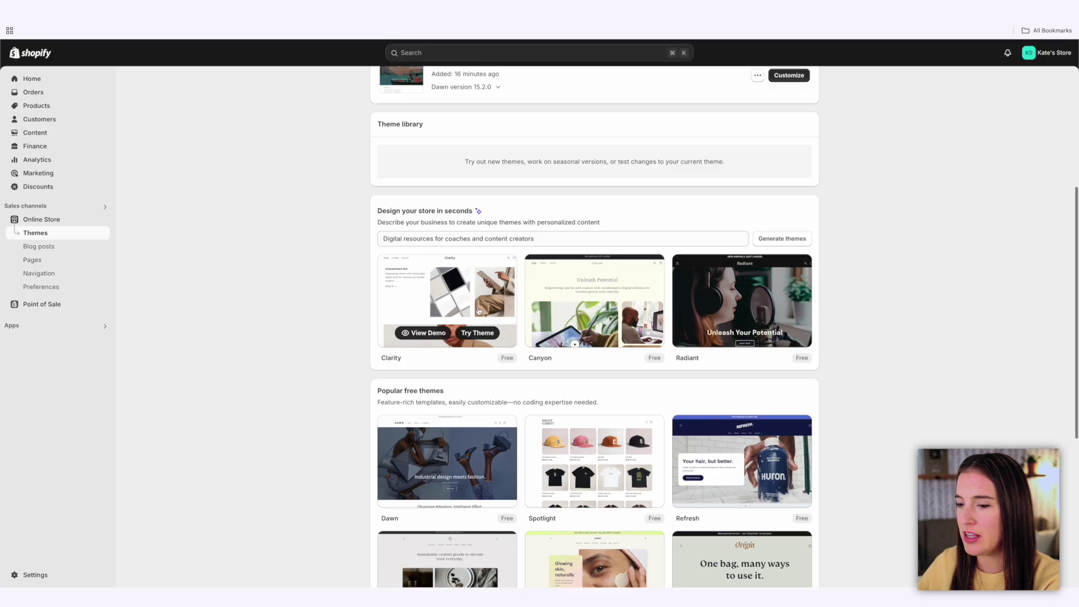
click(479, 330)
scroll(1000, 348, down, 10)
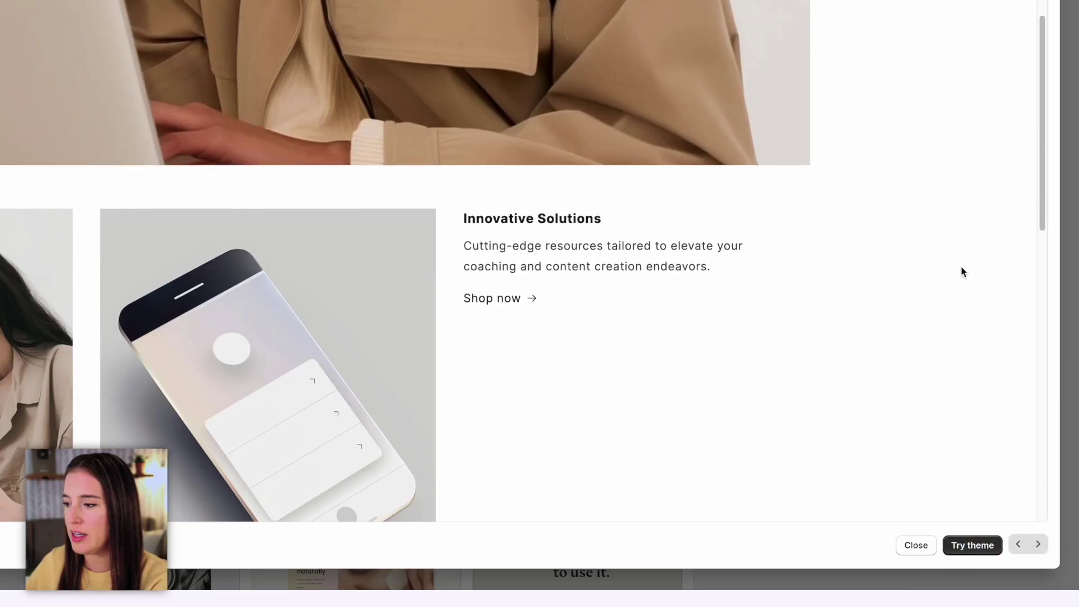
click(973, 545)
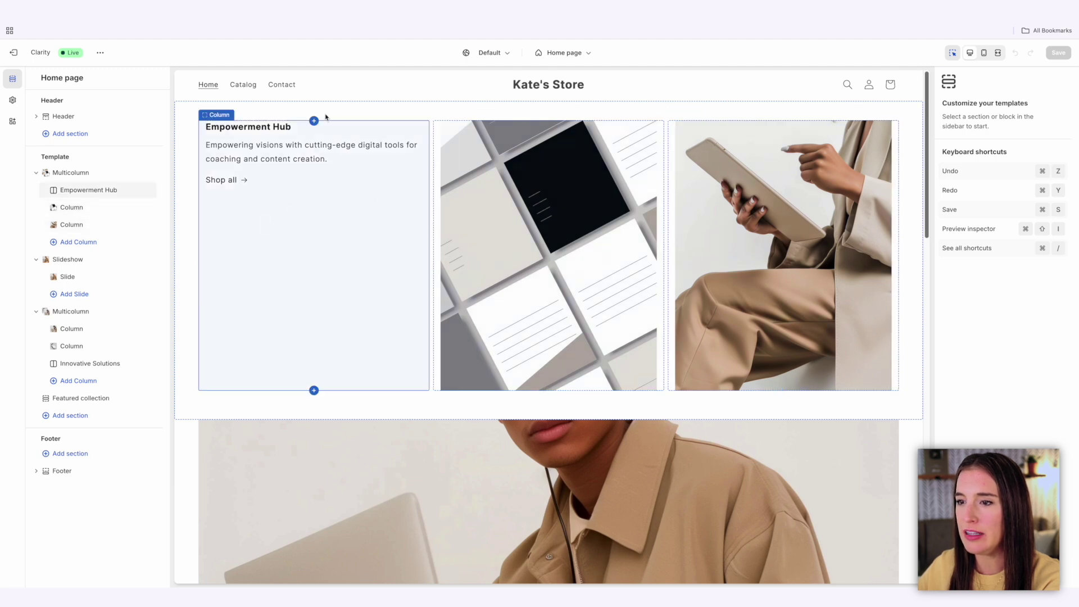
Select the Multicolumn section's right-hand tablet-photo column and show its image replacement options
scroll(371, 116, down, 2)
scroll(371, 115, up, 2)
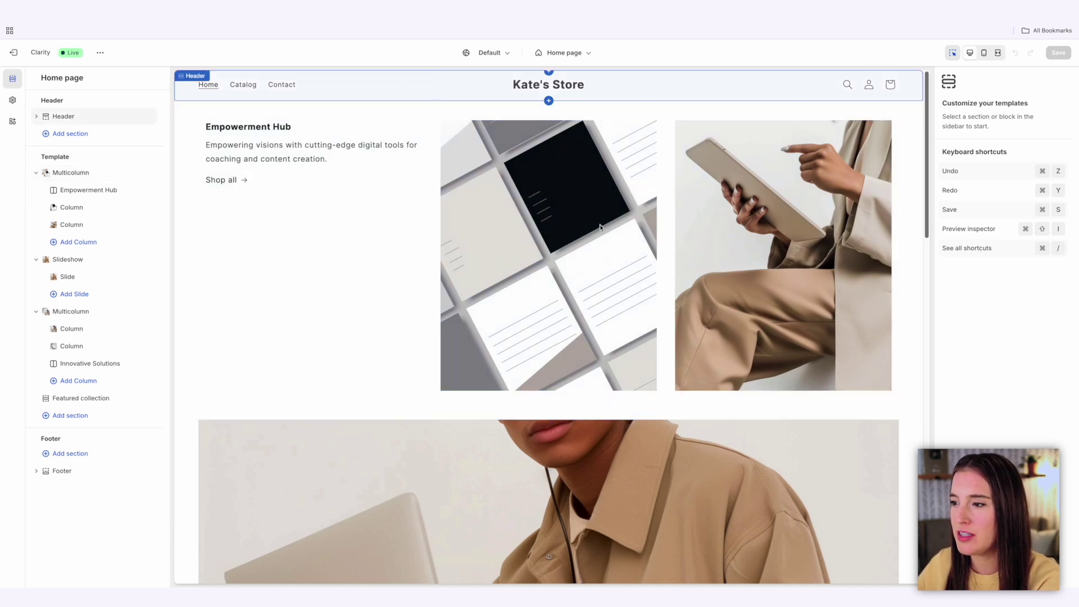
click(751, 235)
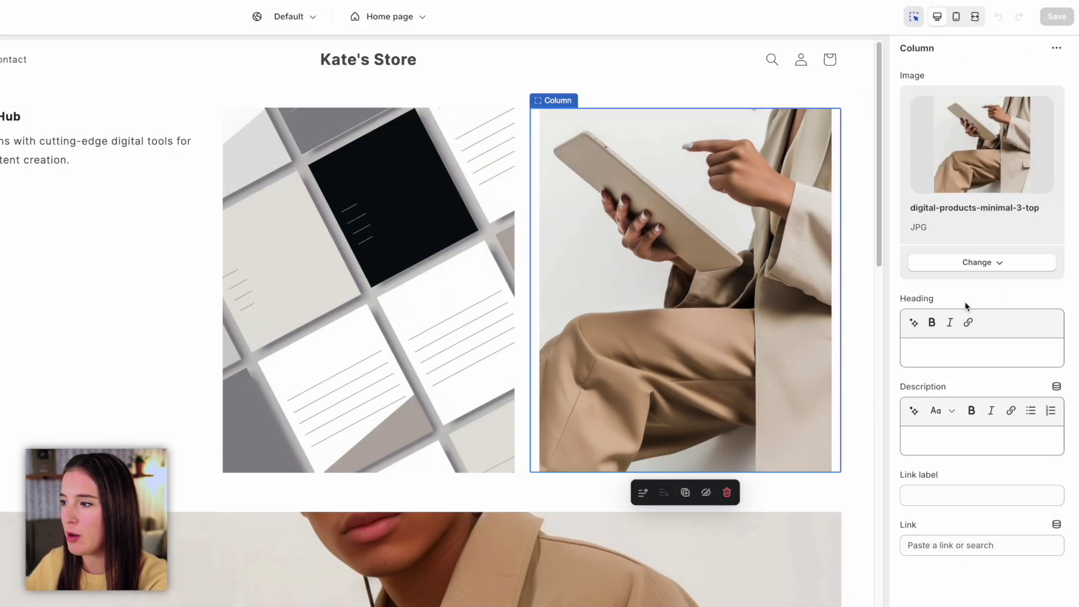
click(989, 266)
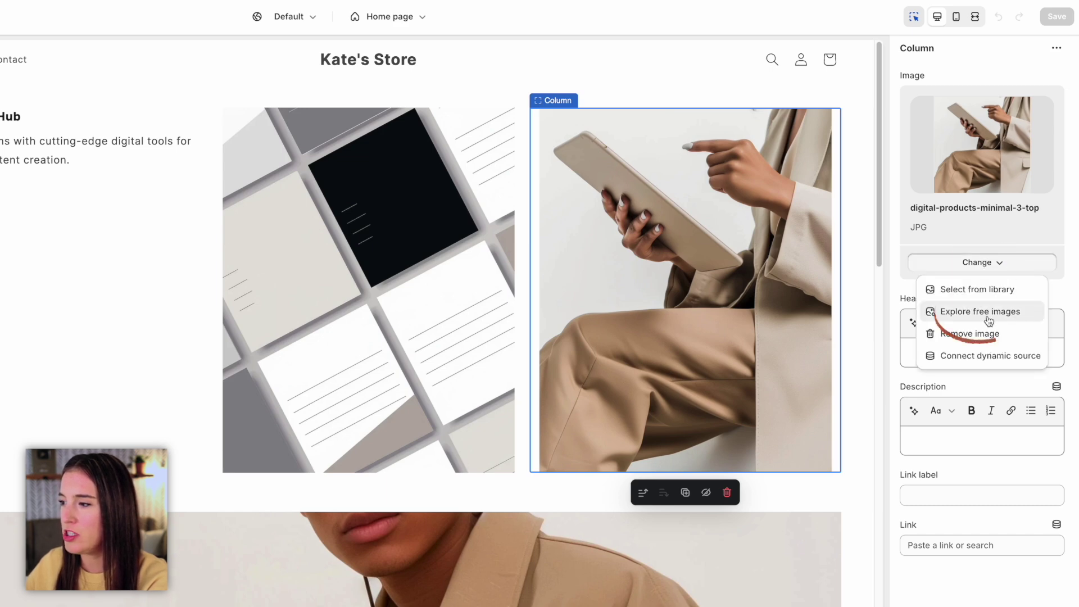
Replace the column's tablet photo with the free Work From Home 'hands-typing' laptop image
click(1009, 317)
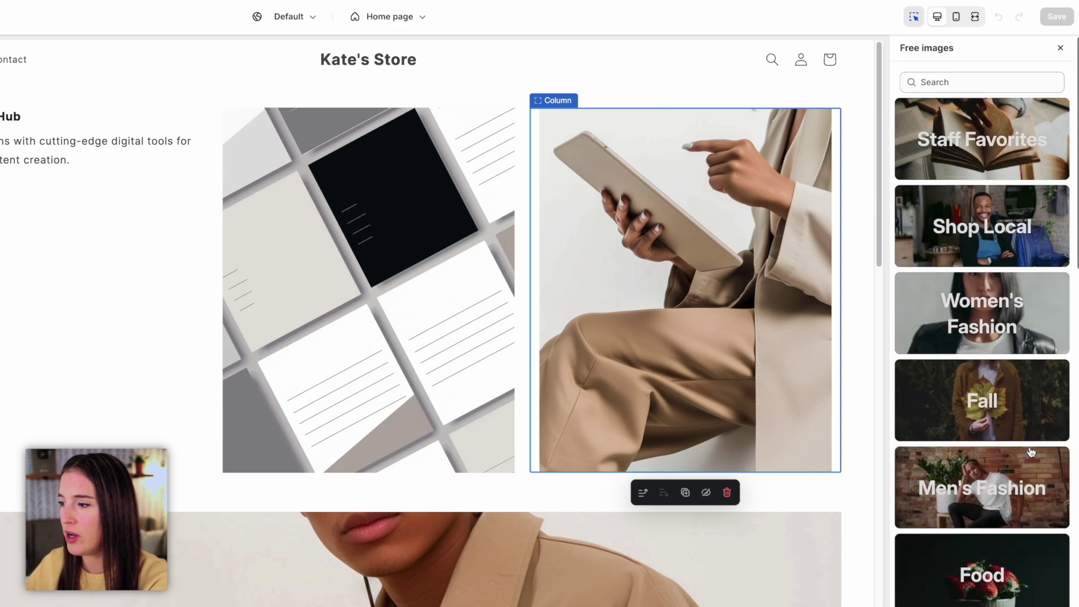
scroll(1029, 451, down, 3)
scroll(1031, 453, down, 6)
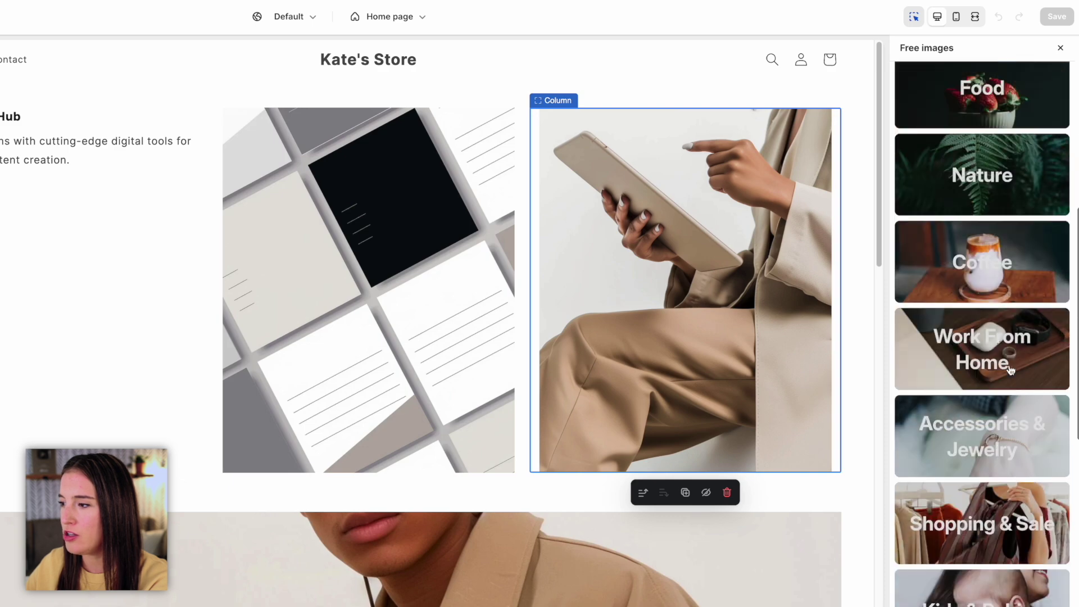
click(1007, 358)
scroll(1020, 343, down, 4)
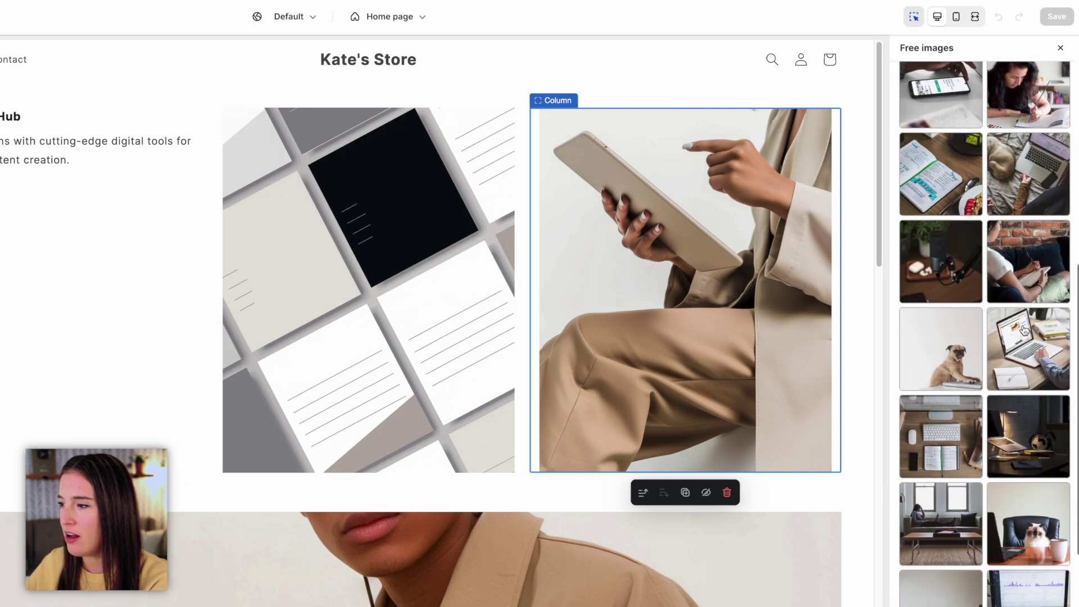
scroll(1027, 328, down, 5)
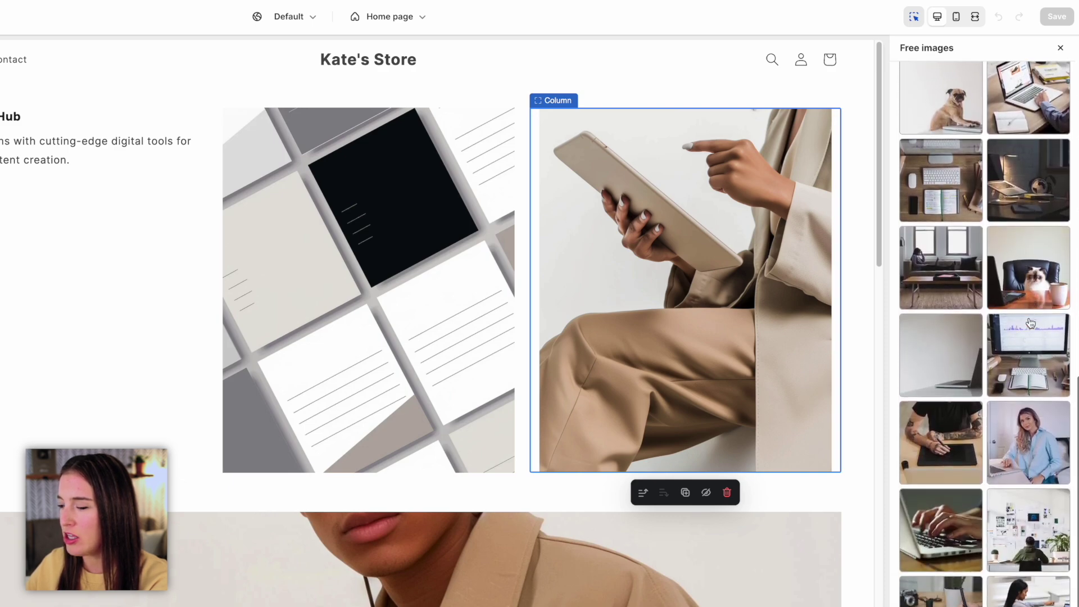
scroll(1030, 322, down, 1)
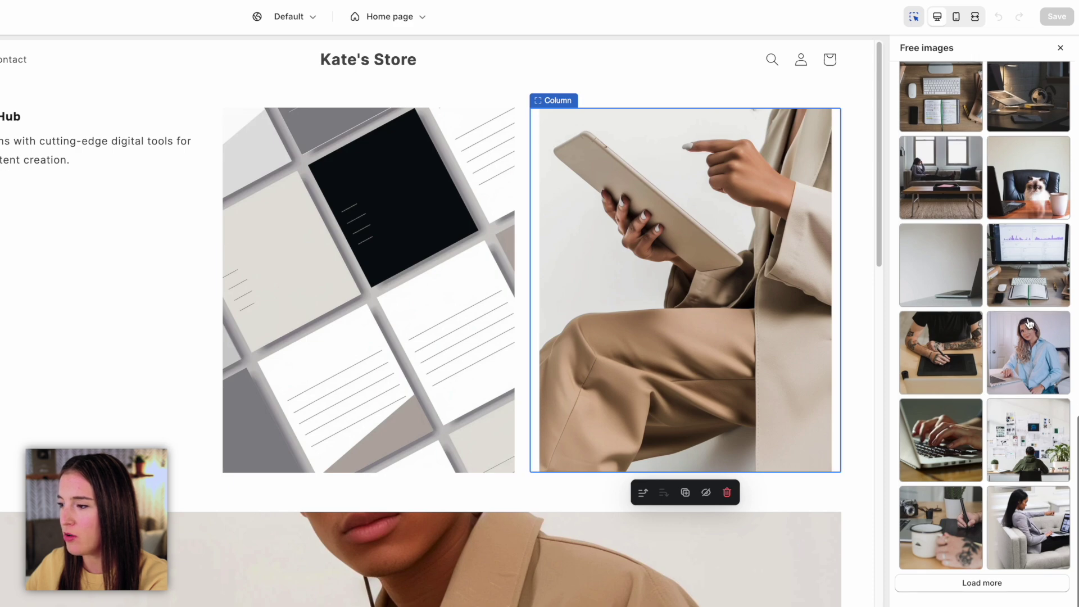
click(958, 433)
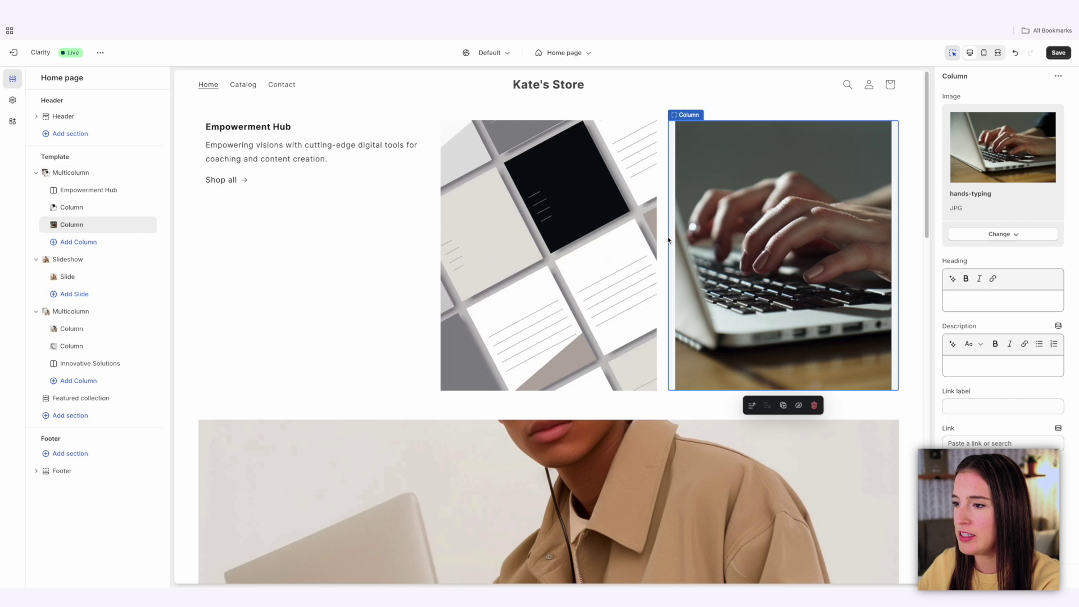
Replace the text column's 'Empowerment Hub' heading with 'Kate's Store'
click(557, 221)
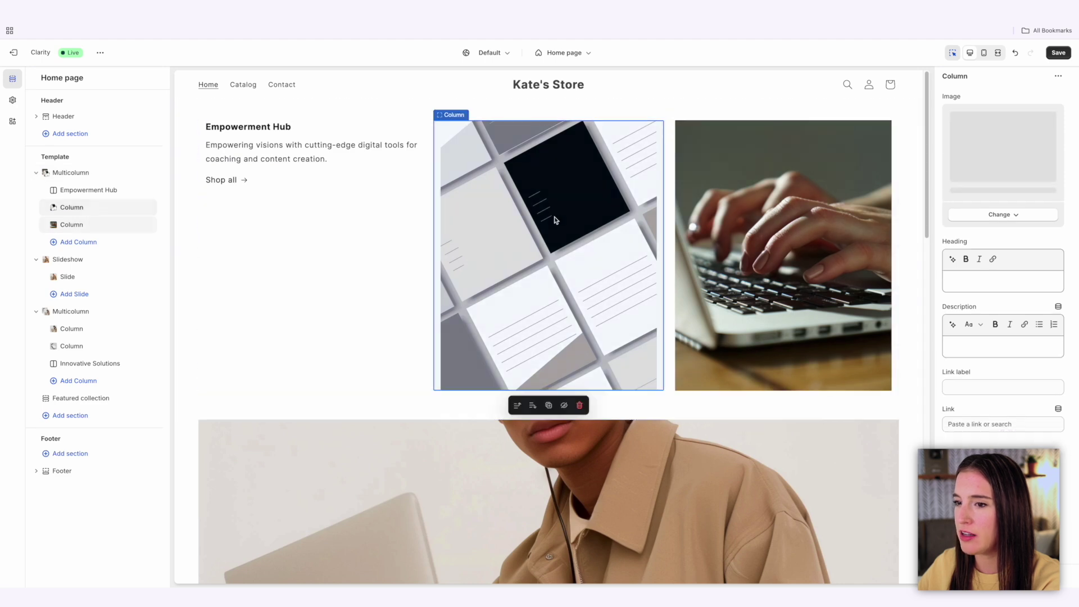
click(292, 161)
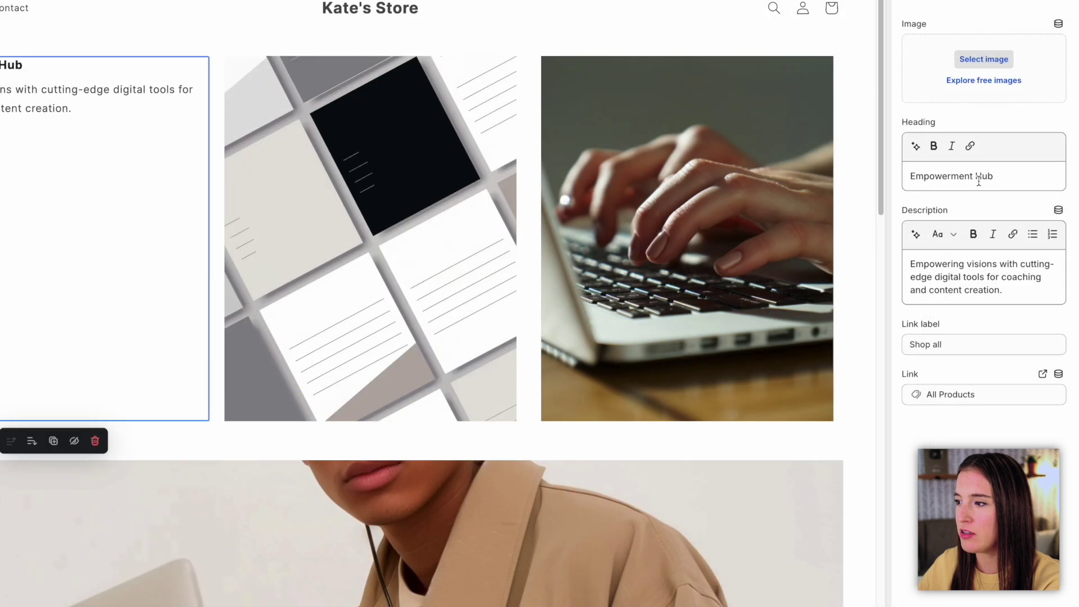
drag(1001, 178, 902, 176)
text(Kat)
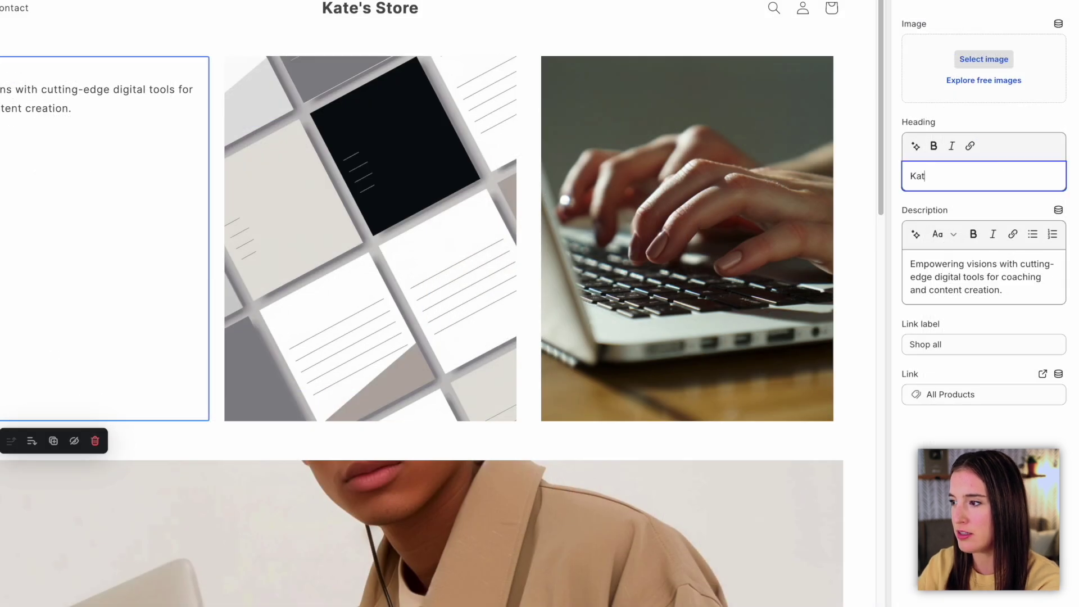
text(e's Store)
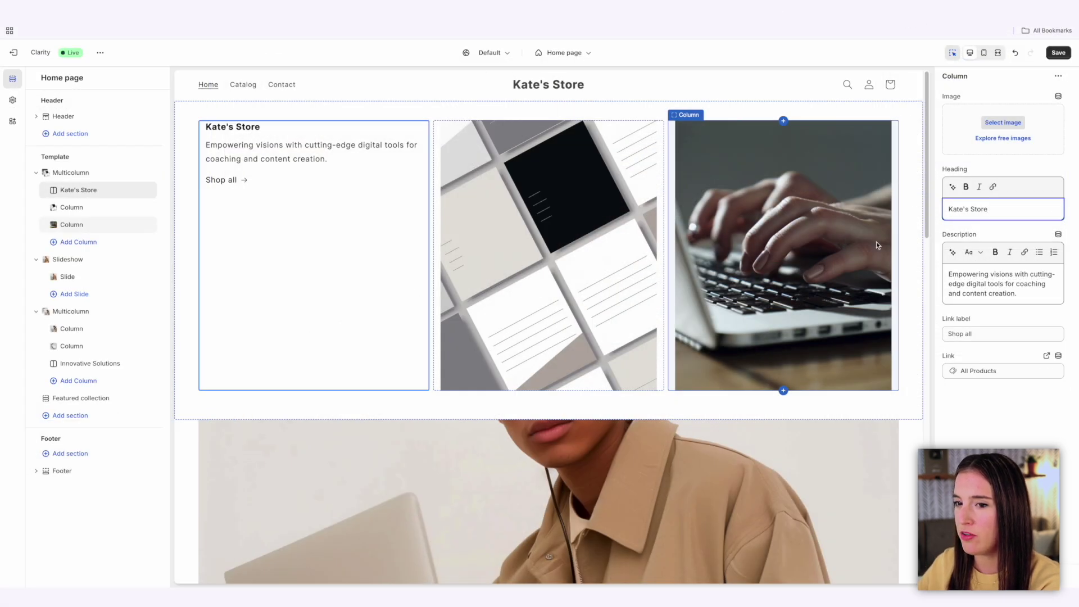
scroll(876, 245, down, 10)
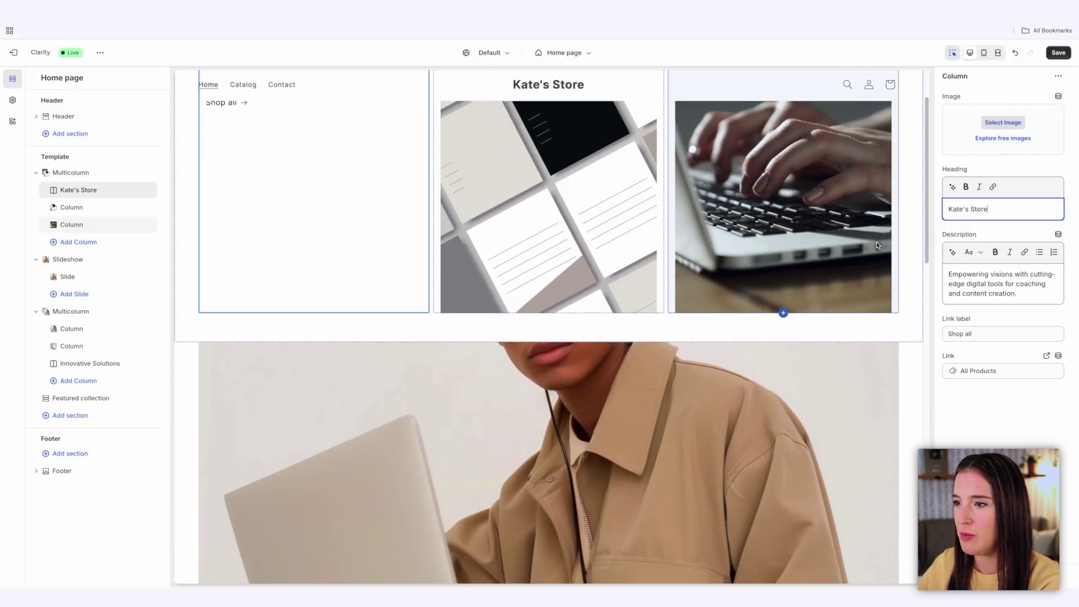
scroll(879, 246, down, 8)
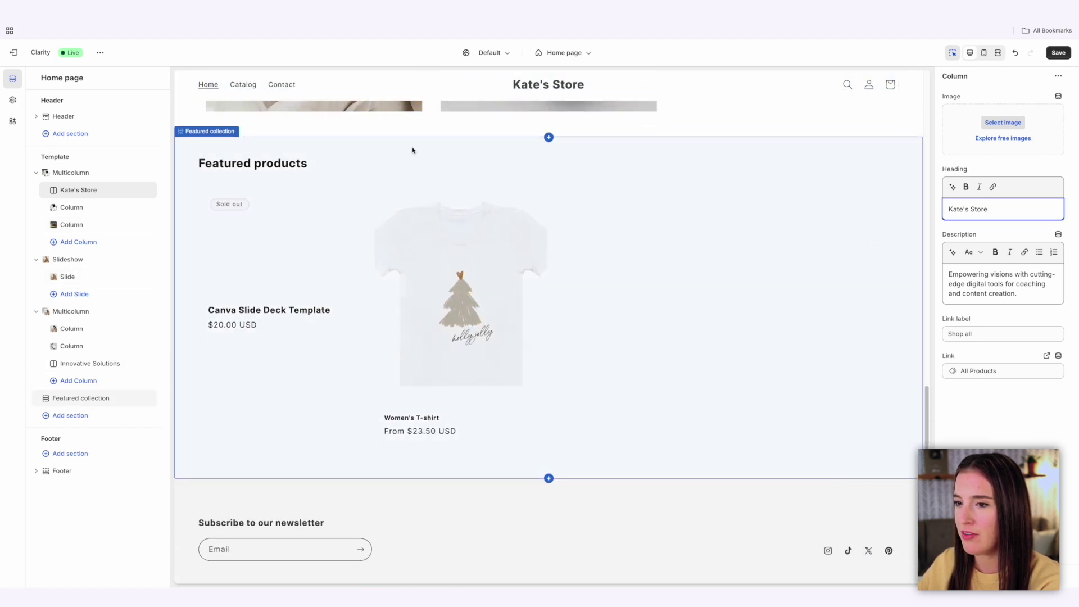
Open the Featured collection settings and check the store page list without switching pages
click(446, 275)
scroll(447, 275, up, 15)
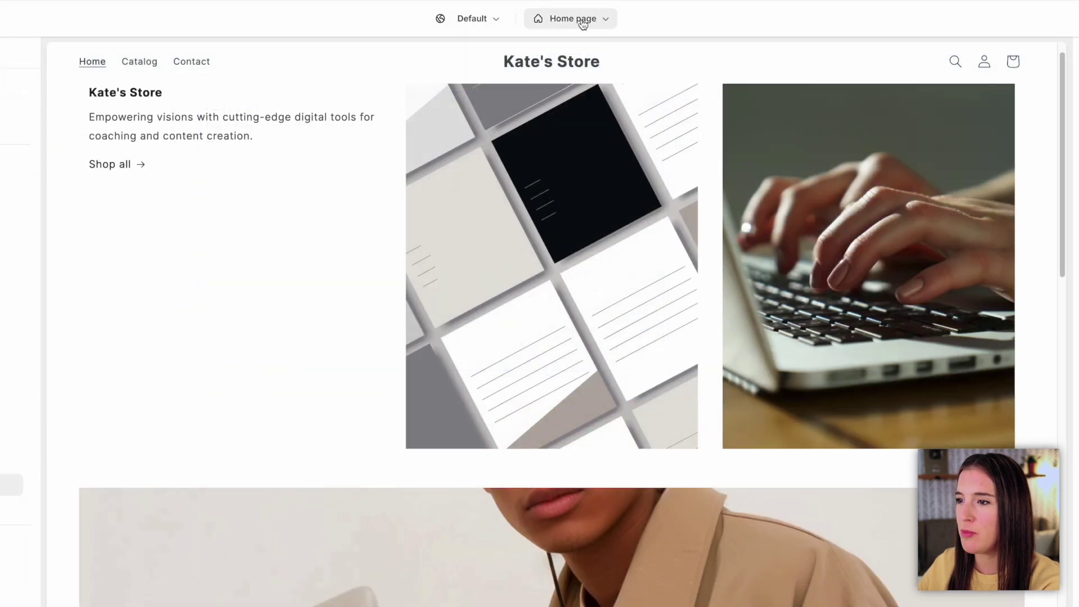
click(588, 24)
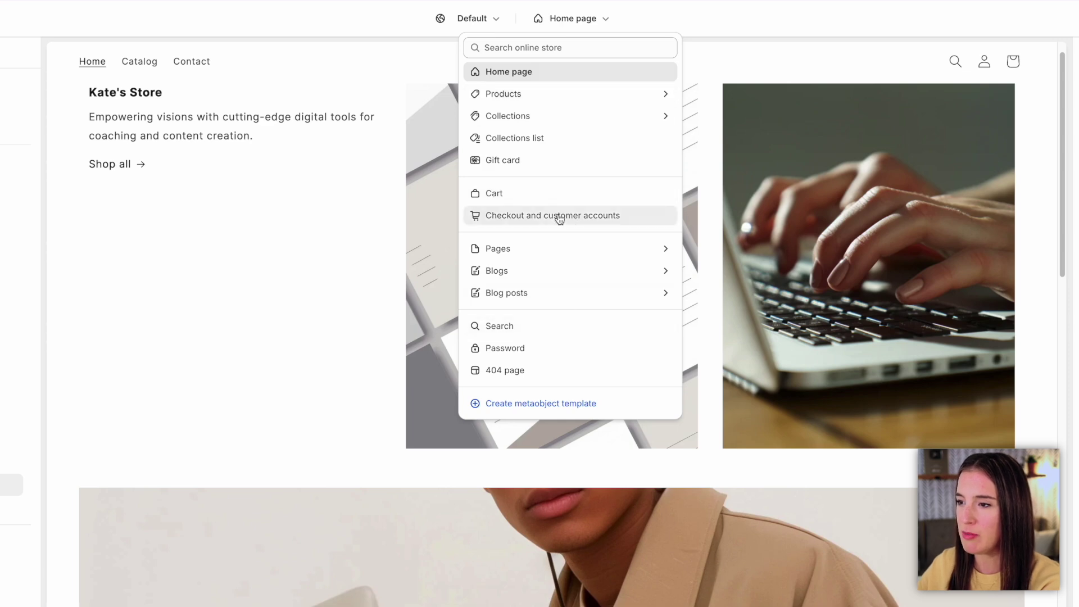
key(Escape)
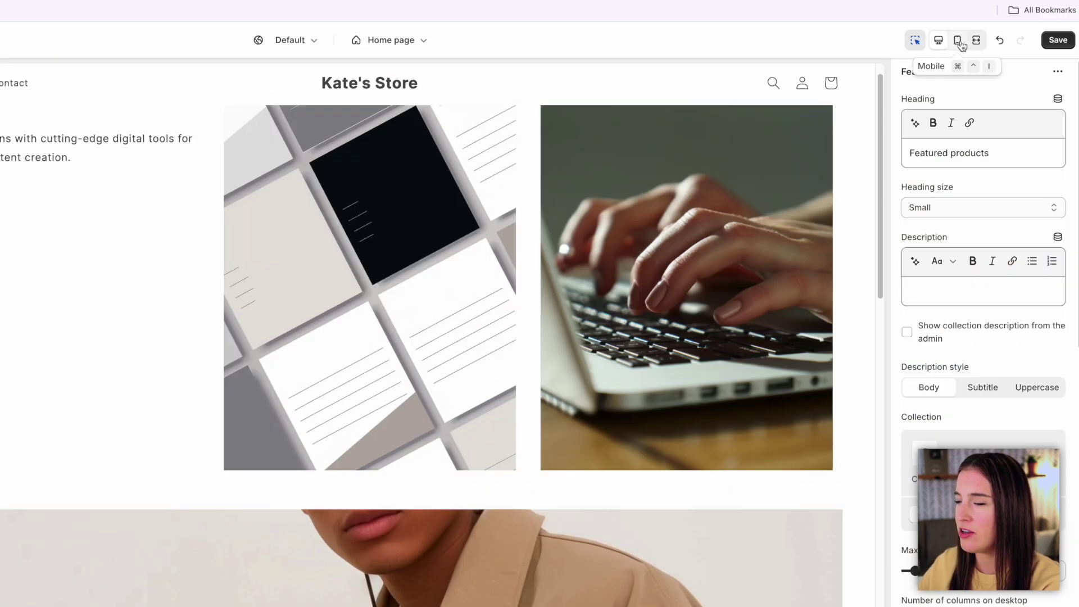
Switch the preview to the mobile layout and scroll down through the stacked sections to Featured products
click(958, 42)
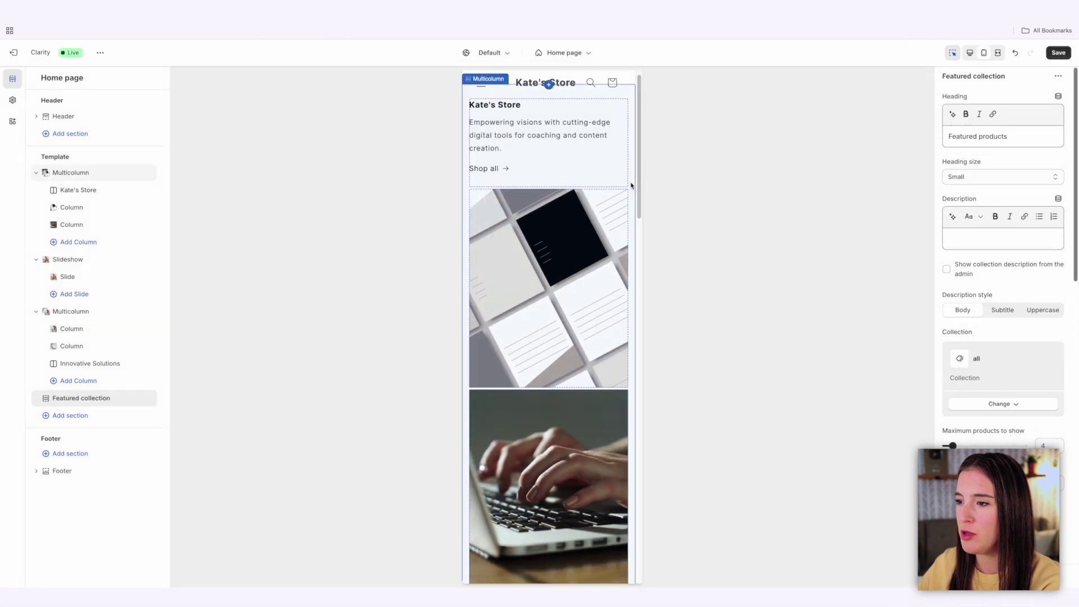
scroll(631, 186, down, 6)
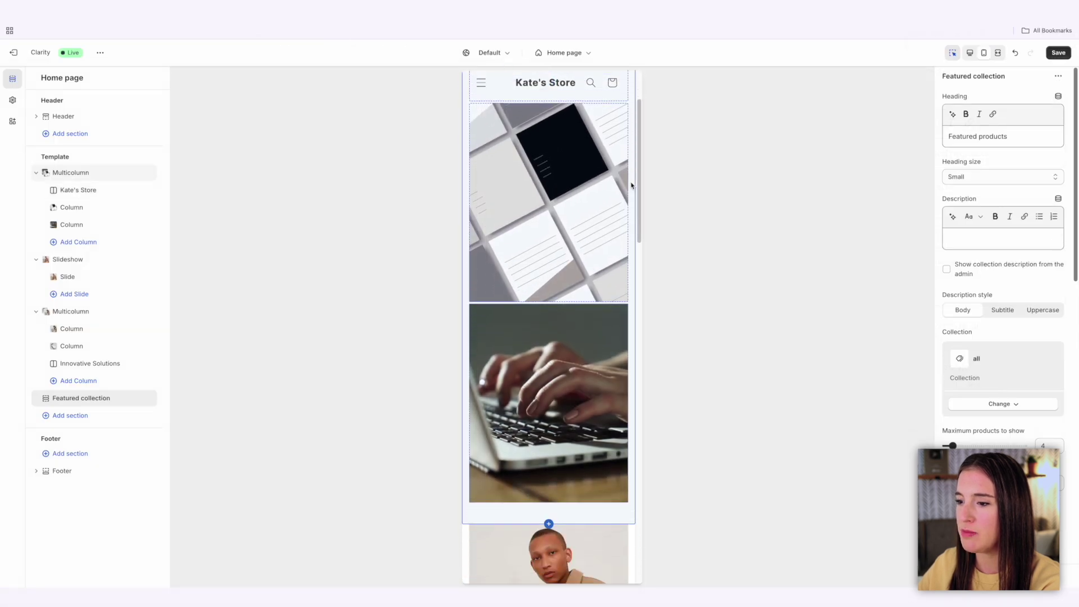
scroll(630, 186, down, 5)
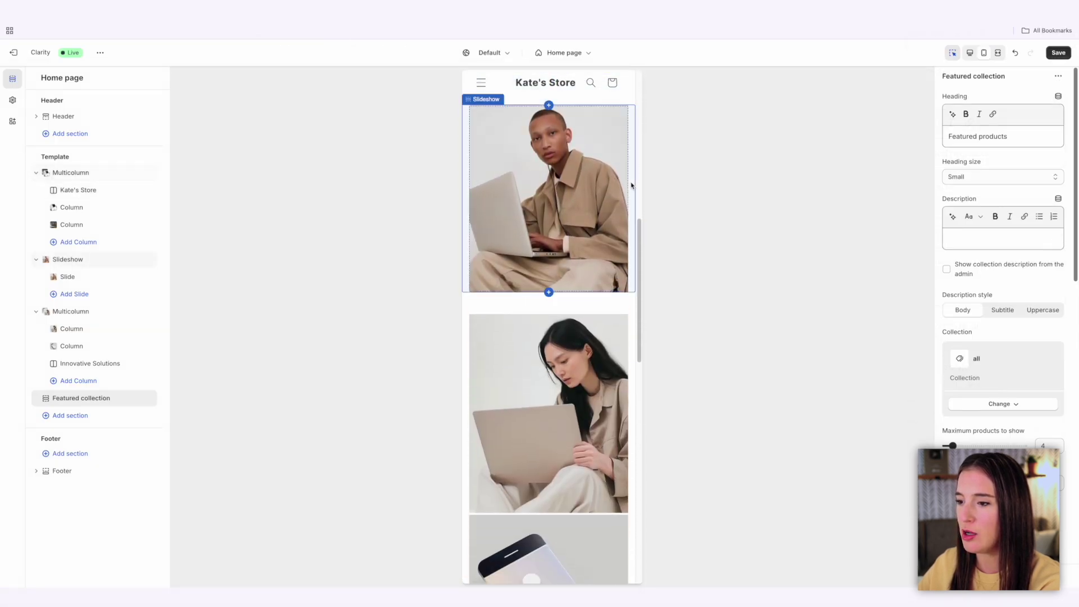
scroll(631, 186, down, 6)
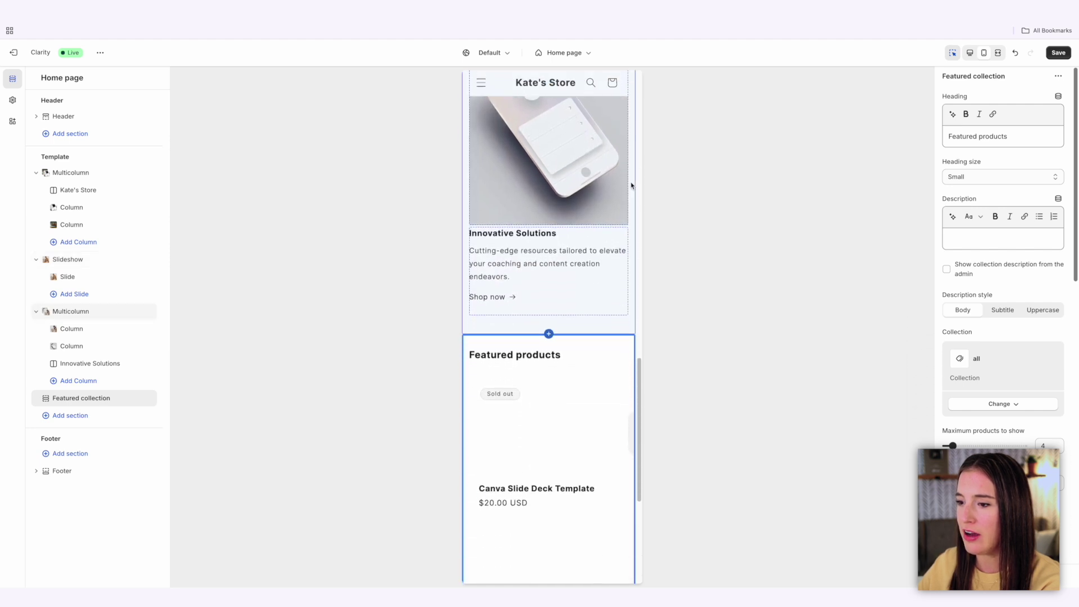